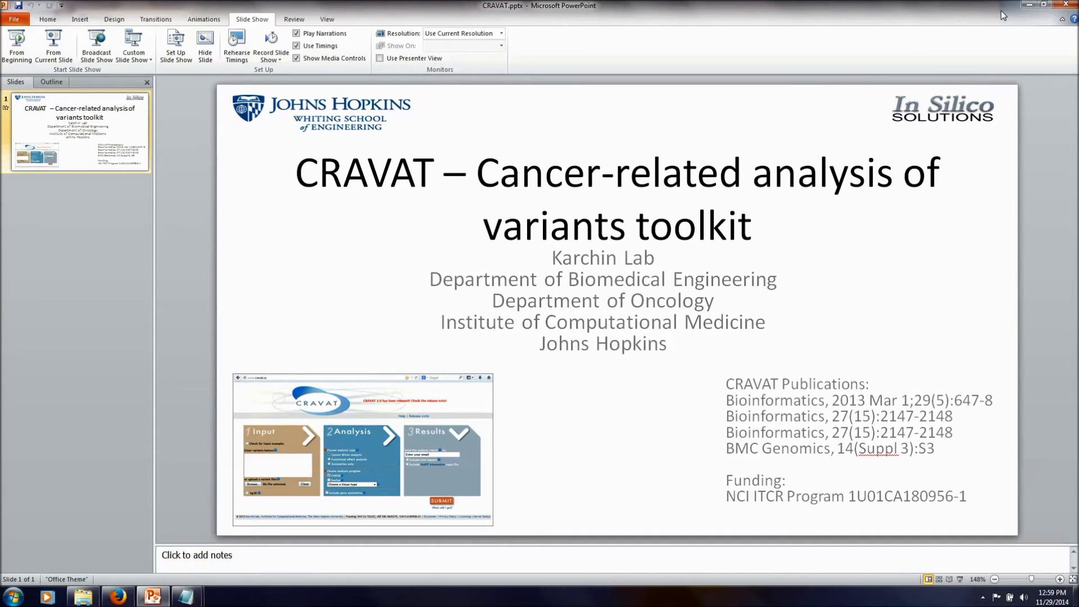
Minimize the PowerPoint CRAVAT title presentation so Firefox on the Google homepage shows
{"action": "left_click", "coordinate": [1028, 5]}
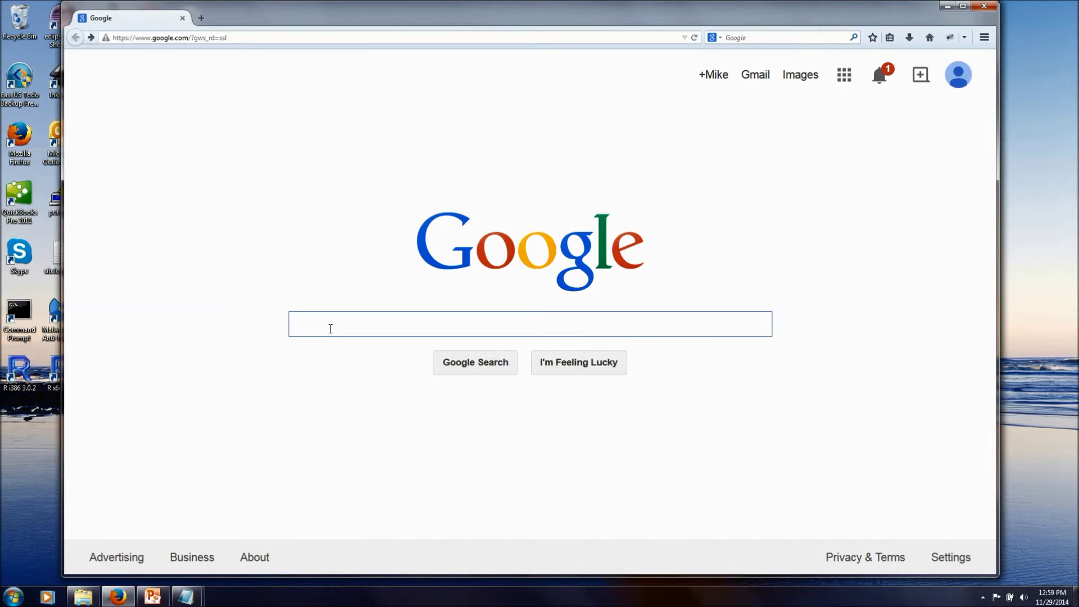
Search Google for 'cravat tookit' and open the Cancer-Related Analysis of VAriants Toolkit result
{"action": "type", "text": "cra"}
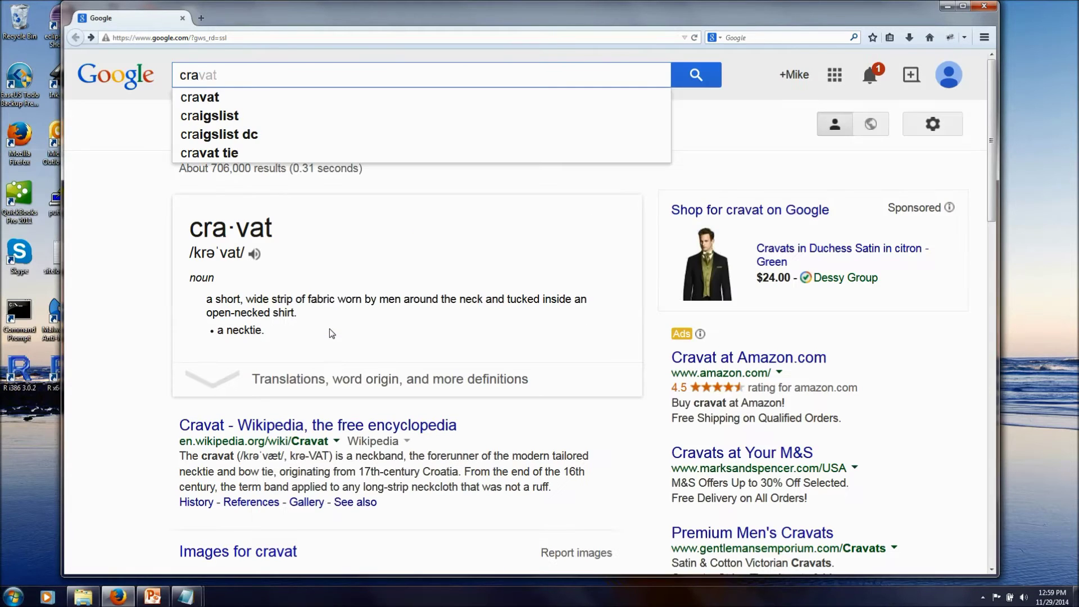
{"action": "type", "text": "vat"}
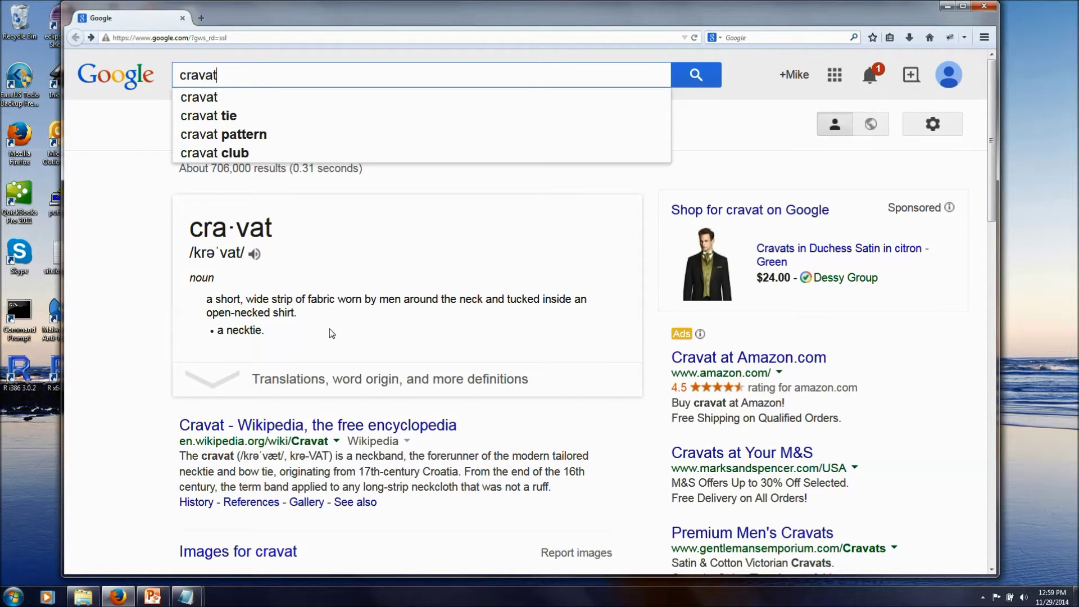
{"action": "type", "text": " tookit"}
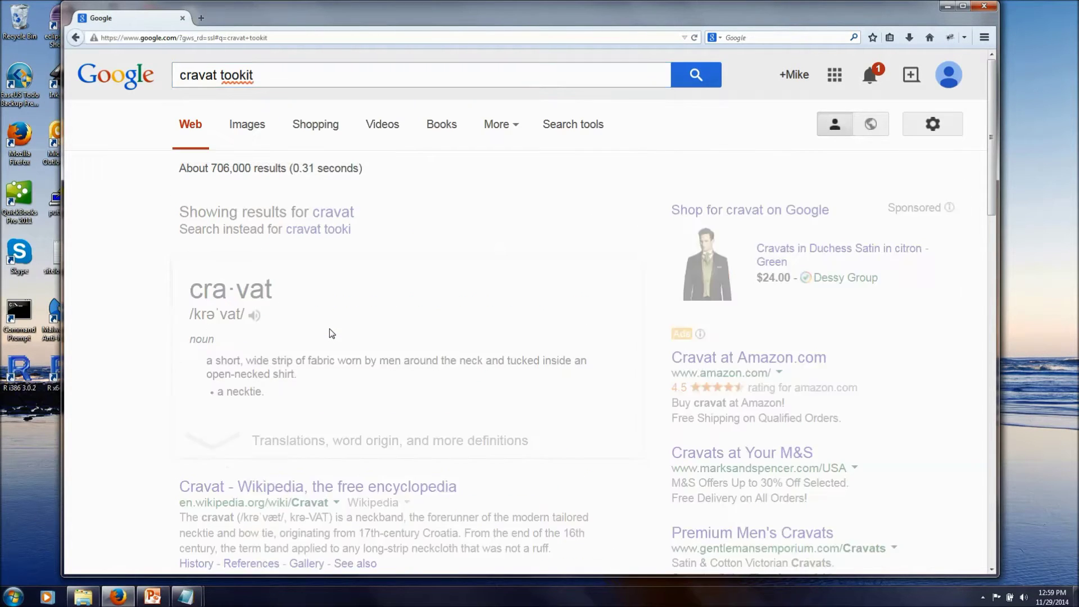
{"action": "left_click", "coordinate": [326, 283]}
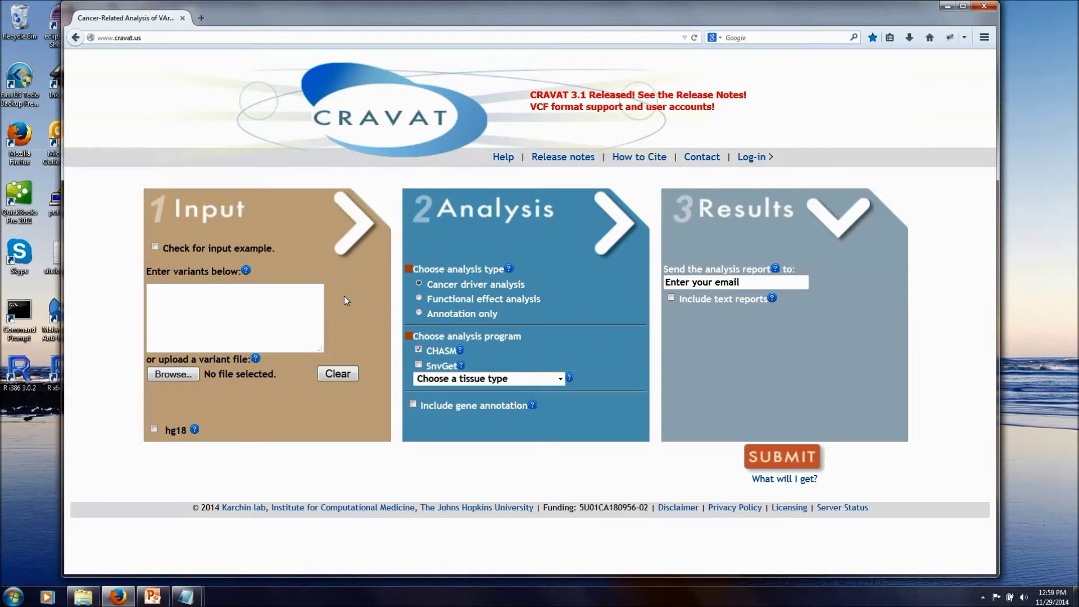
Log in to the CRAVAT account with its username and password
{"action": "left_click", "coordinate": [753, 157]}
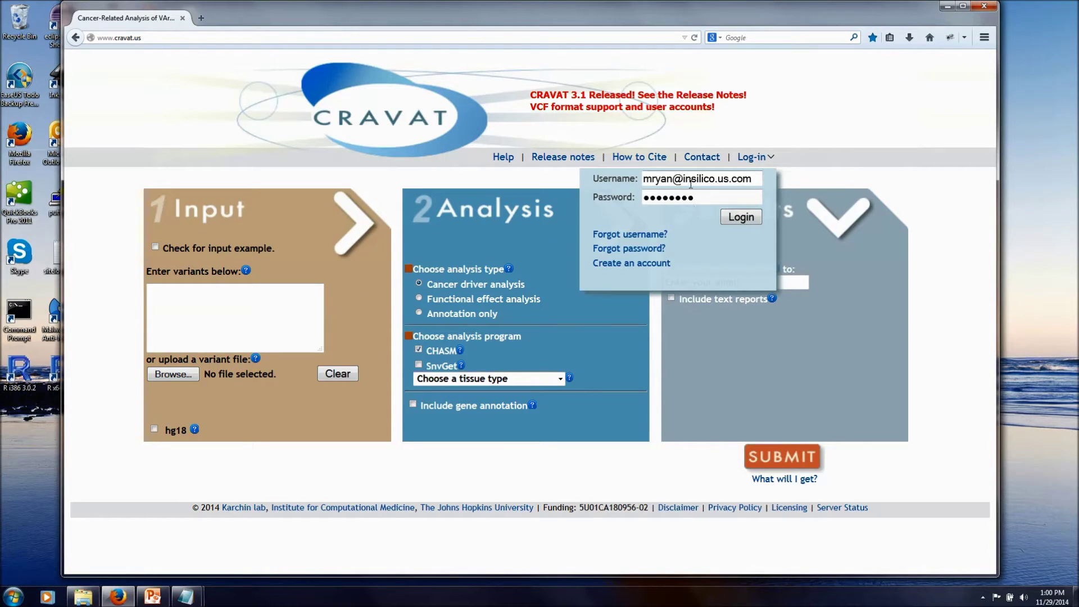
{"action": "left_click", "coordinate": [741, 218]}
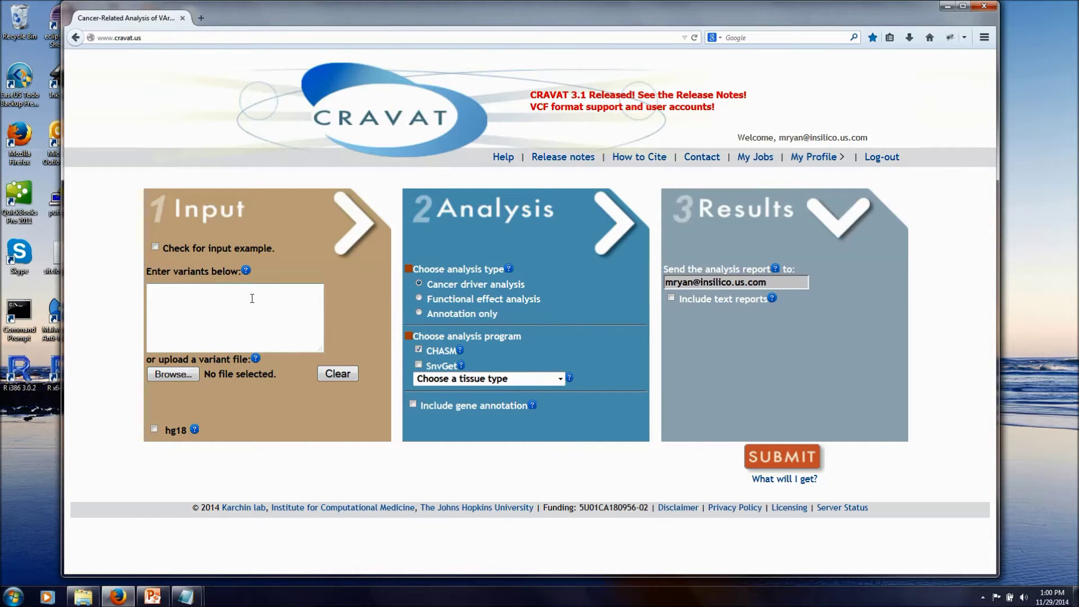
Open the CRAVAT Help input-format article from the variants help link and scroll through it
{"action": "mouse_move", "coordinate": [246, 272]}
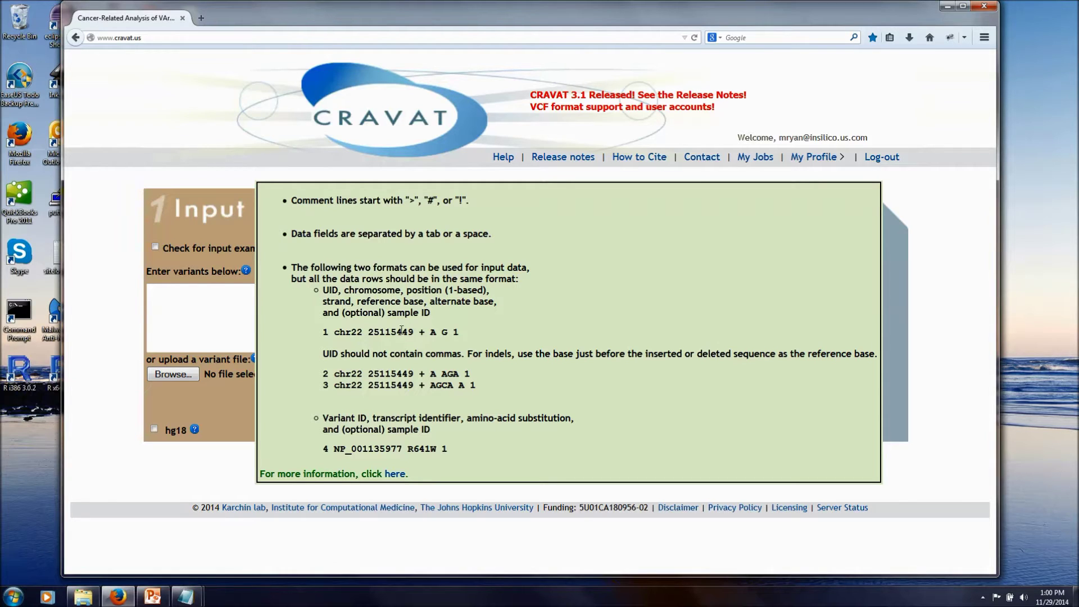
{"action": "left_click", "coordinate": [395, 475]}
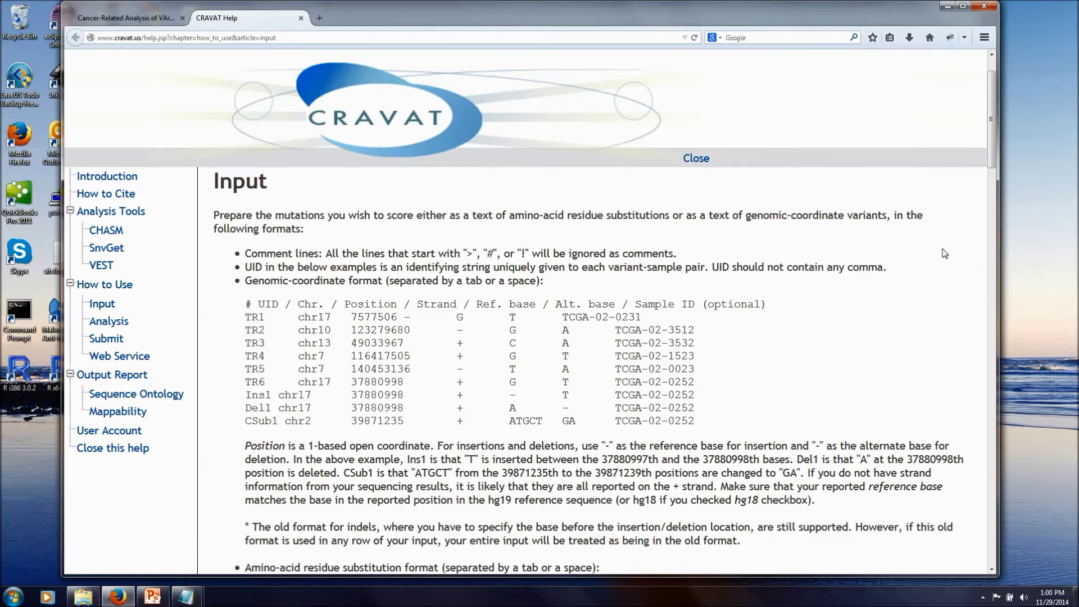
{"action": "left_click_drag", "start_coordinate": [991, 166], "coordinate": [994, 213]}
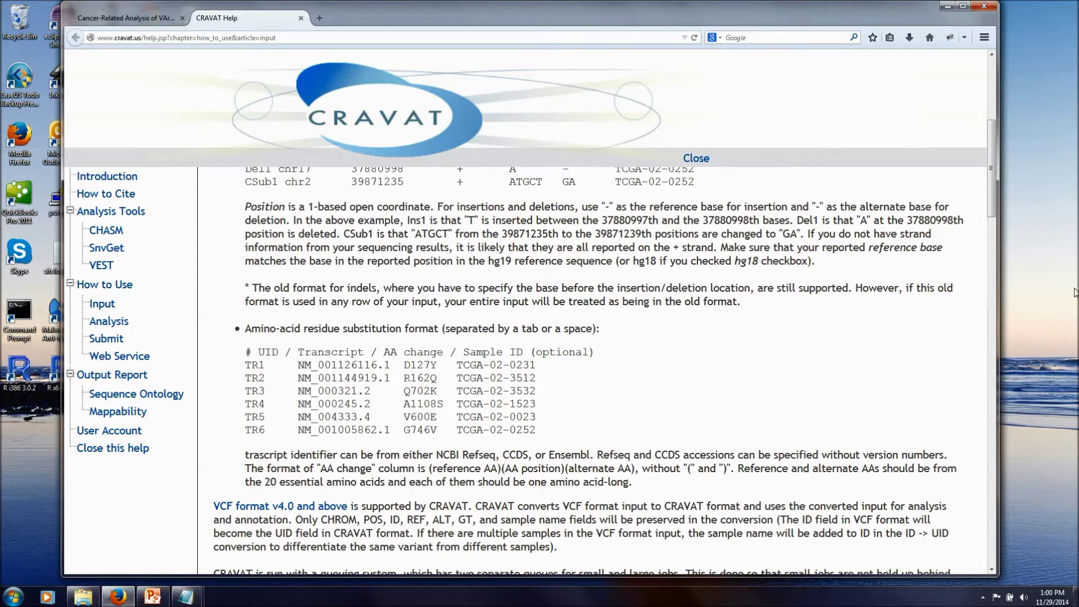
{"action": "scroll", "coordinate": [993, 220], "scroll_direction": "down", "scroll_amount": 3}
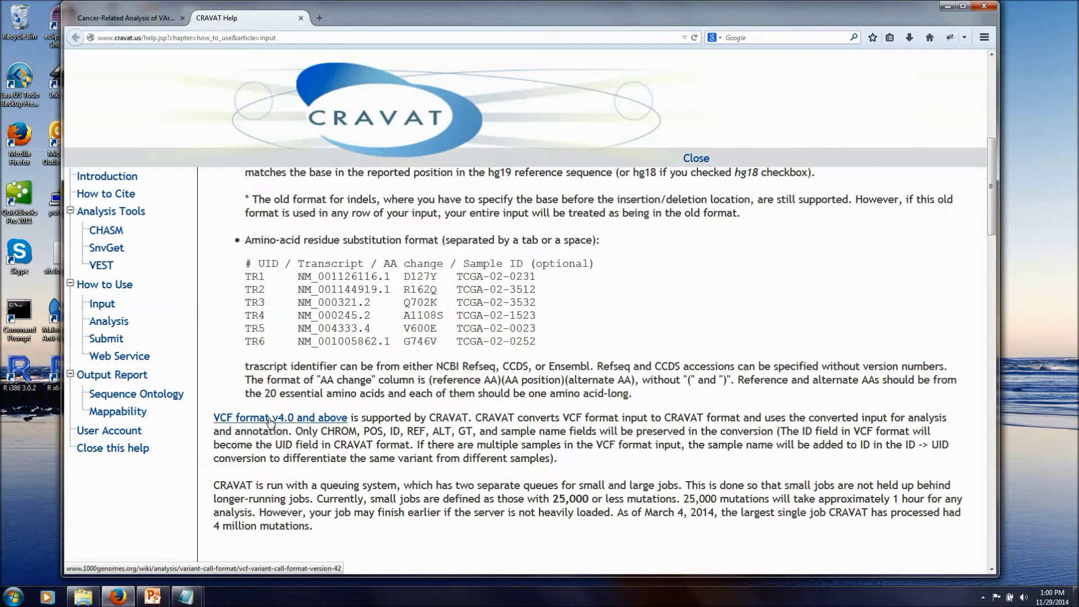
{"action": "scroll", "coordinate": [506, 449], "scroll_direction": "up", "scroll_amount": 12}
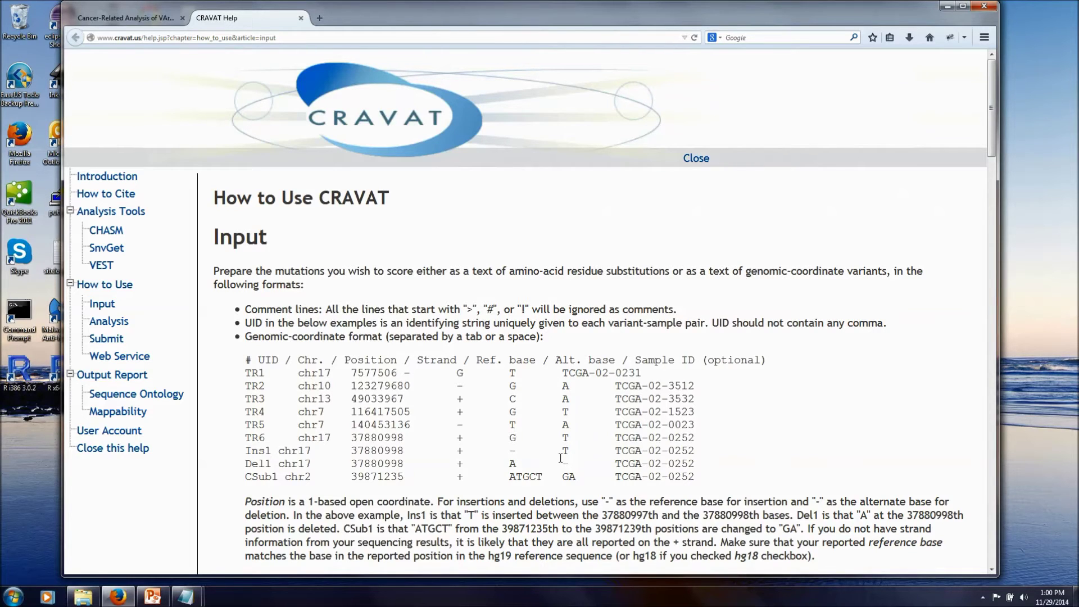
{"action": "scroll", "coordinate": [560, 458], "scroll_direction": "down", "scroll_amount": 10}
{"action": "scroll", "coordinate": [436, 438], "scroll_direction": "up", "scroll_amount": 10}
Switch to the submission tab and back, then highlight the Sample ID (optional) column heading
{"action": "left_click", "coordinate": [160, 18]}
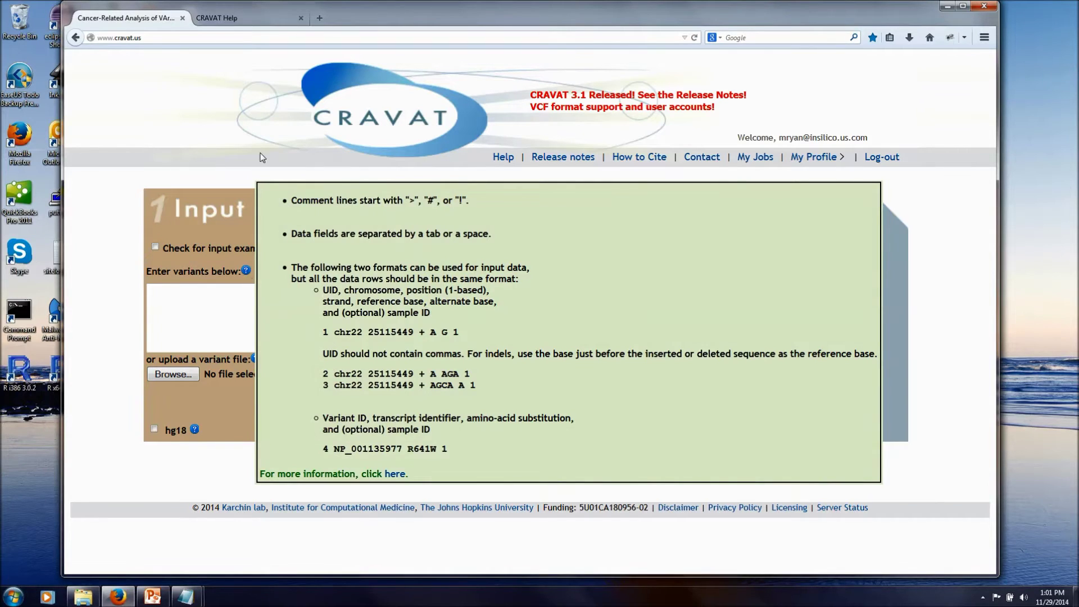
{"action": "left_click", "coordinate": [226, 17]}
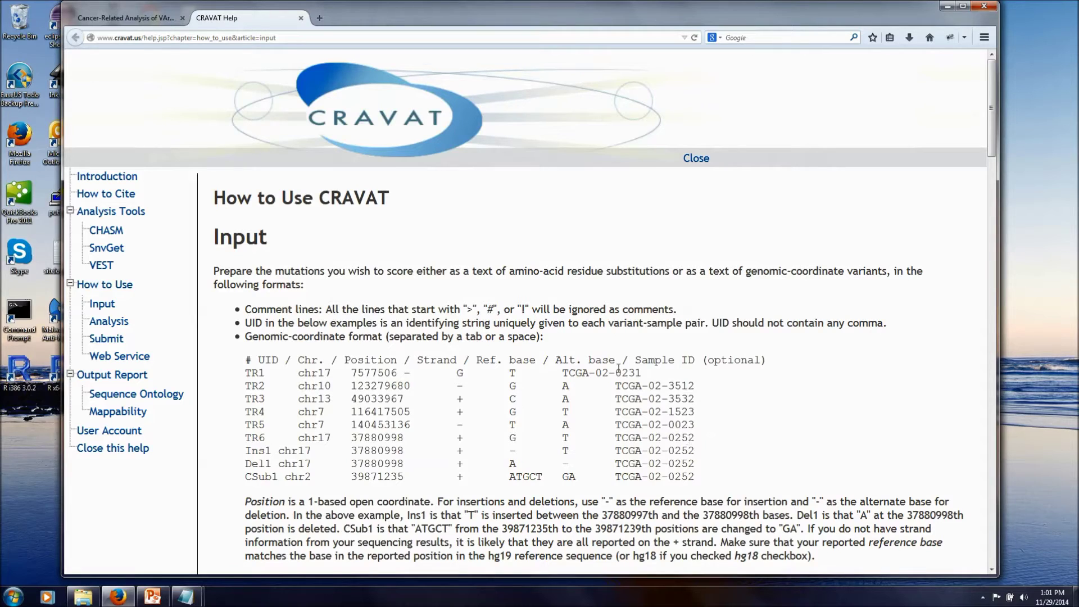
{"action": "left_click_drag", "start_coordinate": [649, 360], "coordinate": [771, 362]}
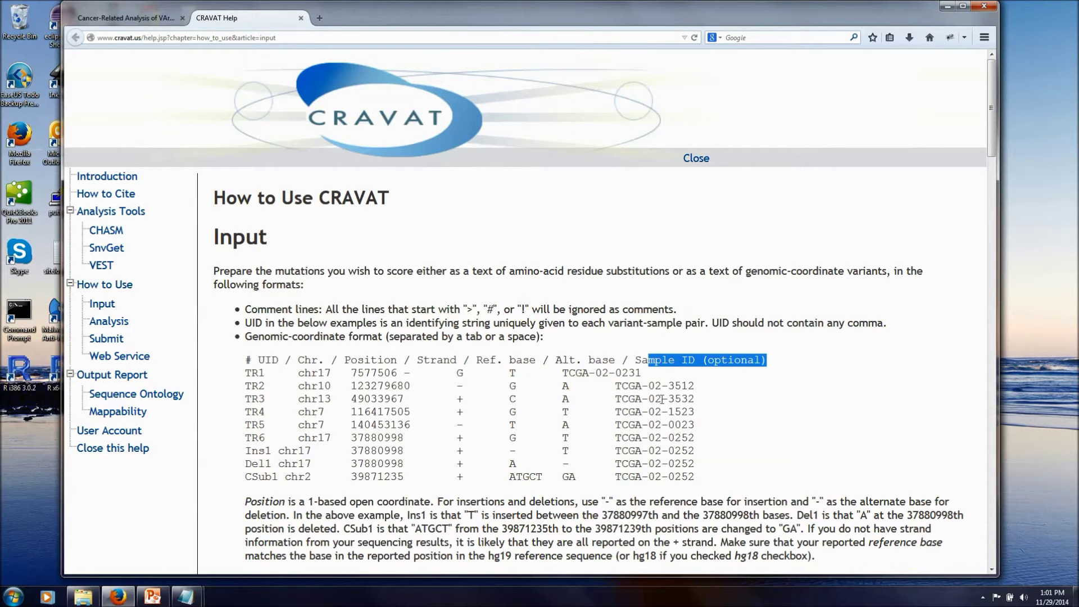
Back on the submission page, upload TCGA_BRCA_MAF_1000.txt through the Browse file dialog
{"action": "left_click", "coordinate": [135, 18]}
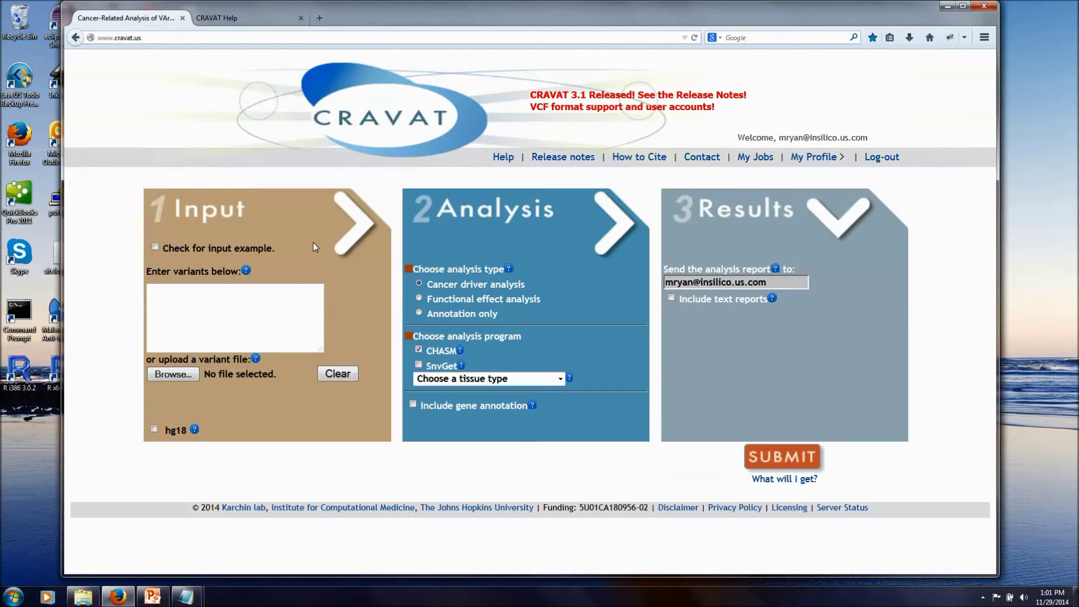
{"action": "left_click", "coordinate": [173, 374]}
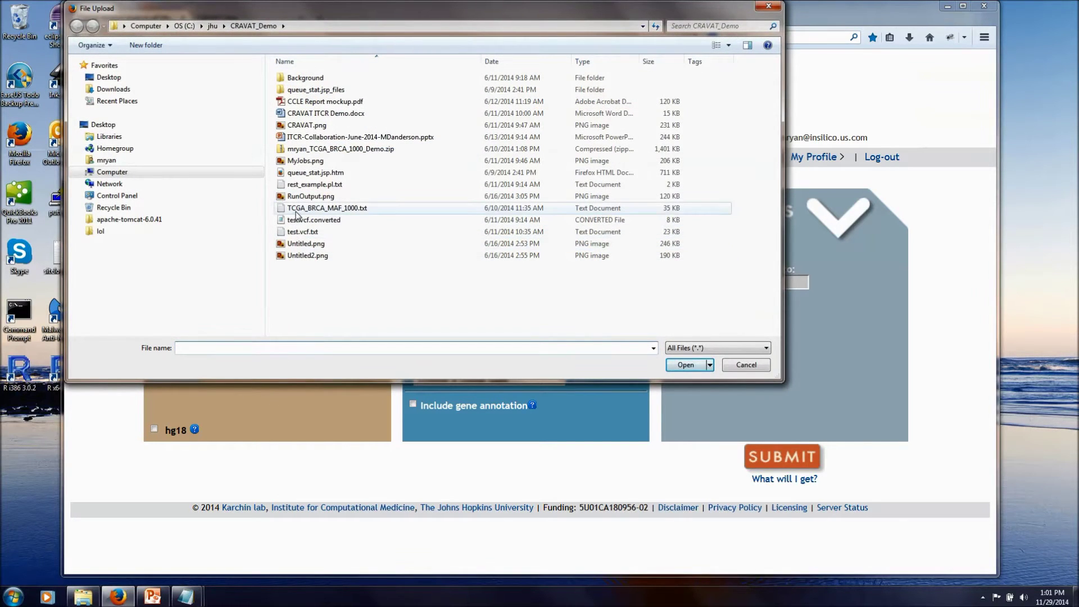
{"action": "left_click", "coordinate": [297, 209]}
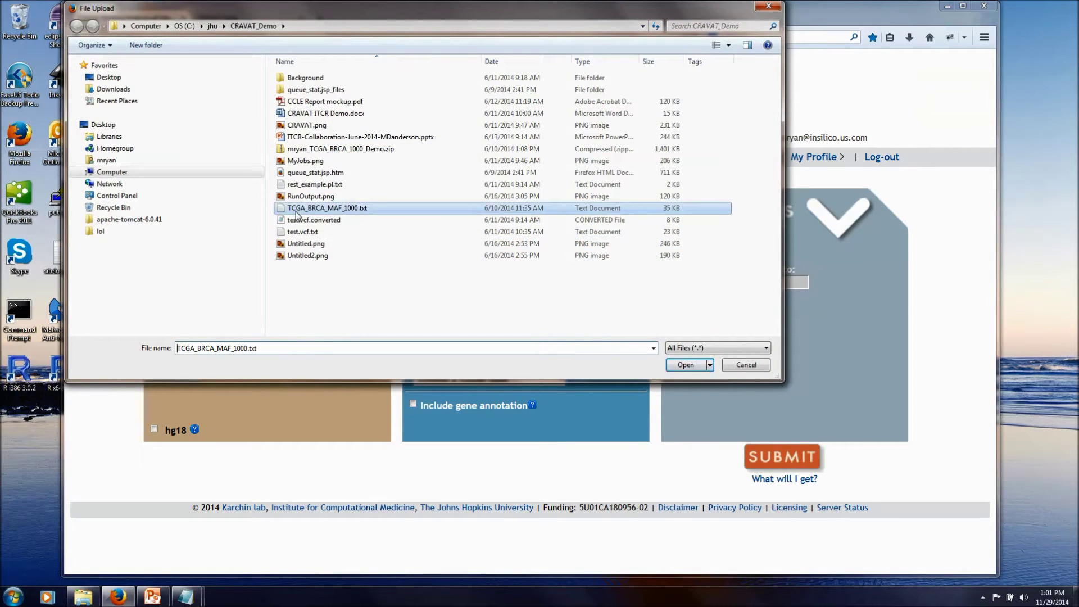
{"action": "left_click", "coordinate": [693, 365]}
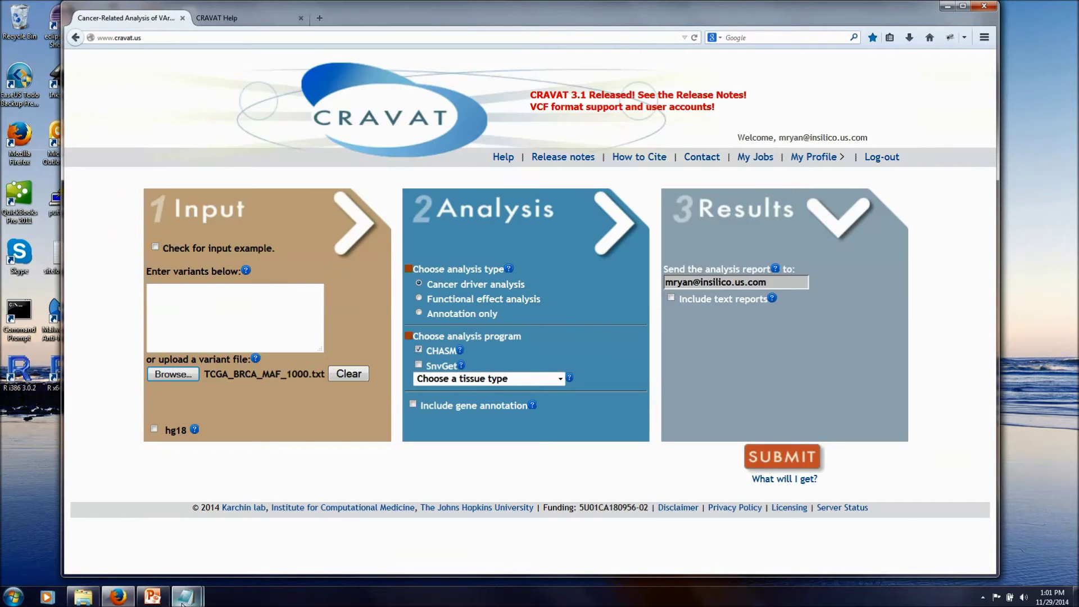
Bring up TCGA_BRCA_MAF_1000.txt in Notepad, review its variant rows, then close it
{"action": "mouse_move", "coordinate": [185, 595]}
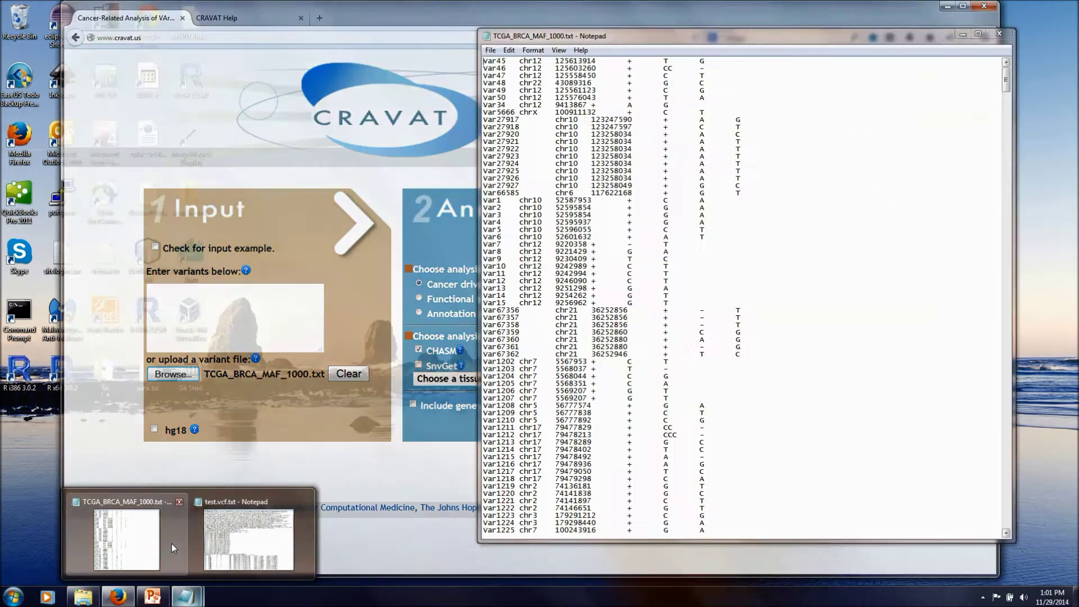
{"action": "left_click", "coordinate": [171, 544]}
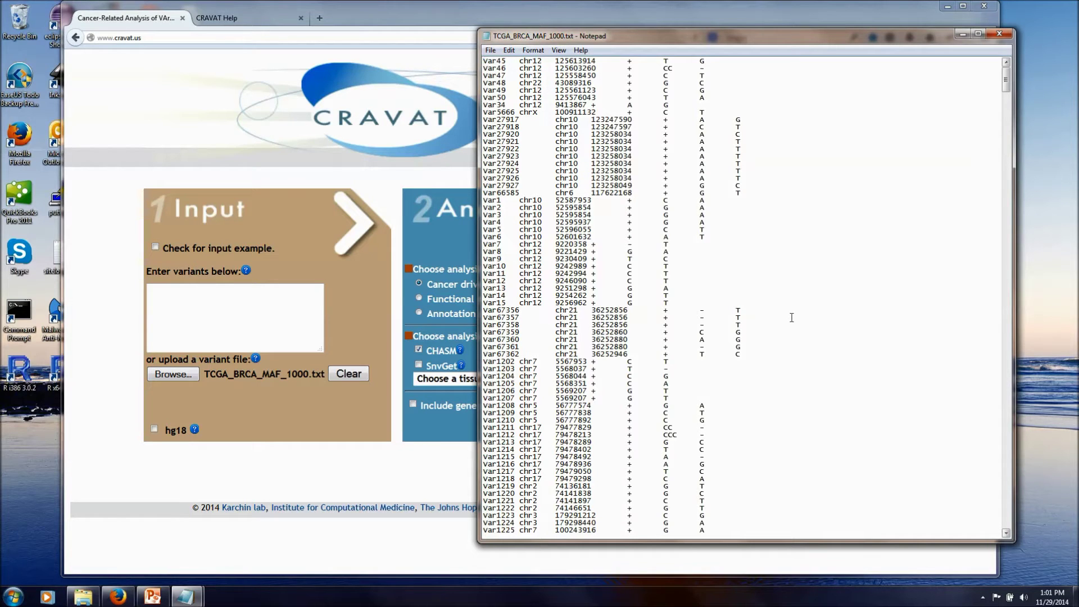
{"action": "left_click", "coordinate": [999, 33]}
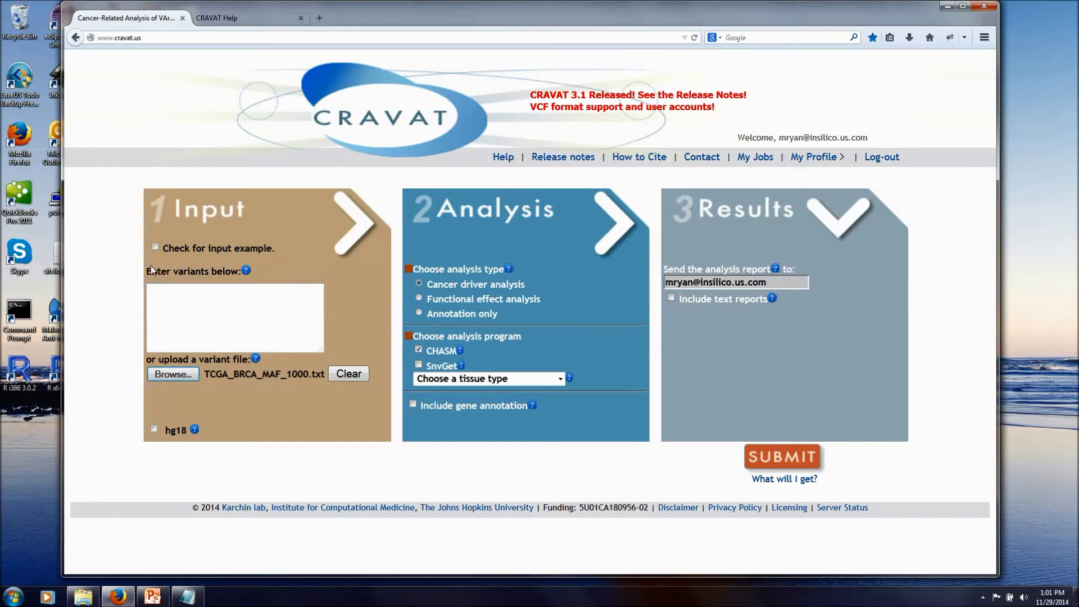
{"action": "left_click", "coordinate": [155, 247]}
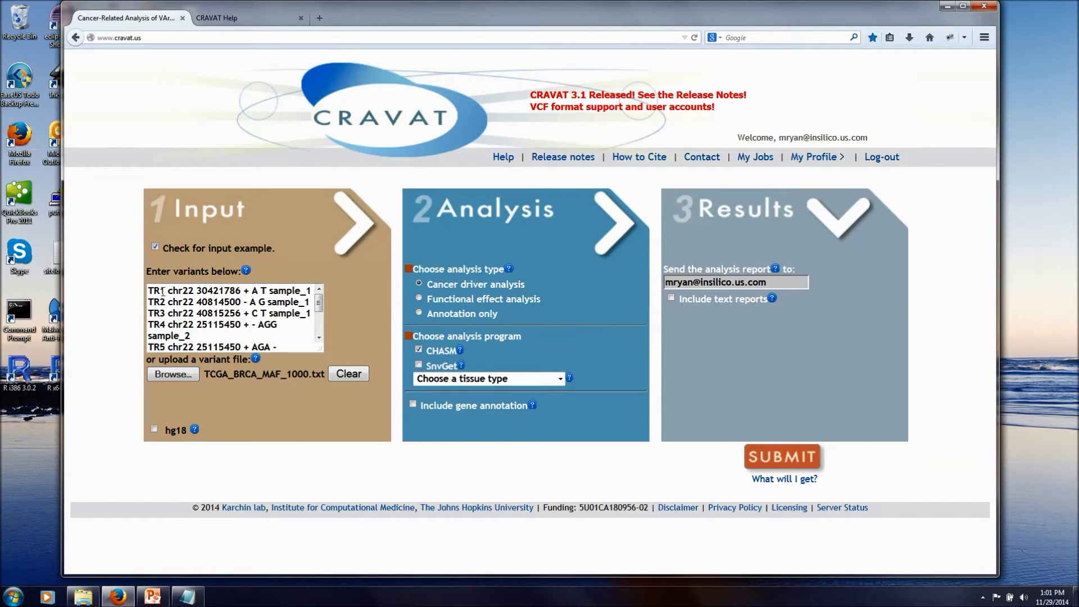
{"action": "left_click", "coordinate": [156, 248]}
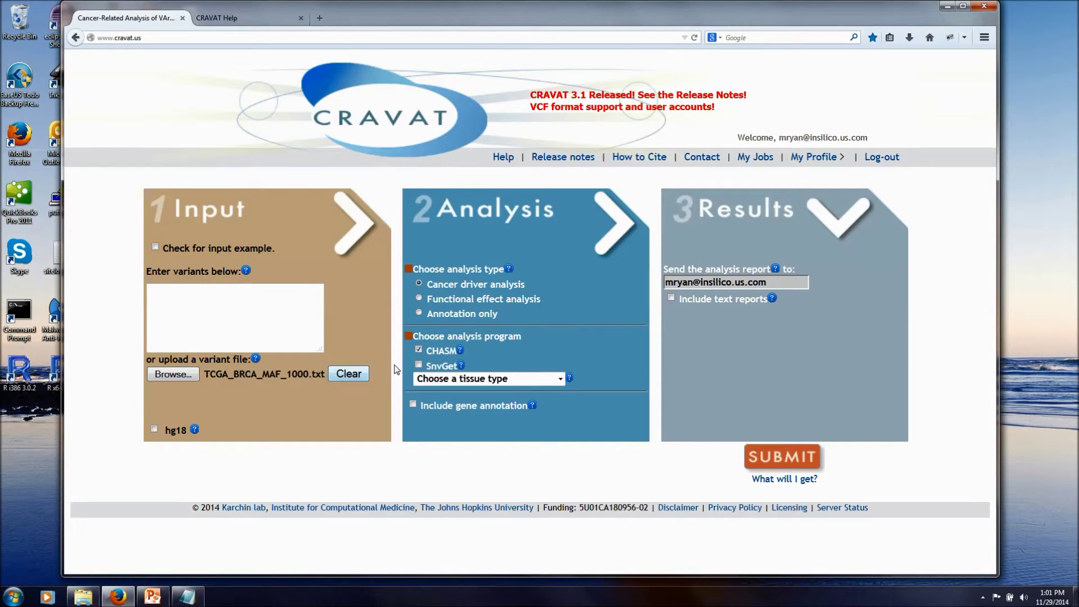
{"action": "left_click", "coordinate": [461, 366]}
{"action": "left_click", "coordinate": [493, 261]}
Choose Breast as the tissue type, tick Include gene annotation, and submit the job
{"action": "left_click", "coordinate": [560, 380]}
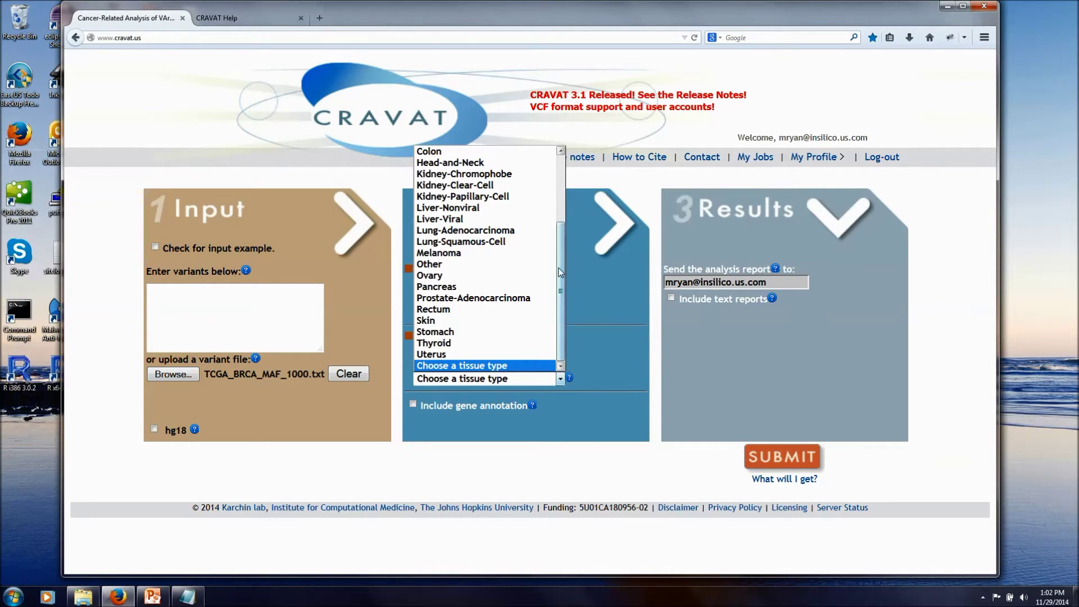
{"action": "scroll", "coordinate": [561, 225], "scroll_direction": "up", "scroll_amount": 2}
{"action": "left_click_drag", "start_coordinate": [561, 221], "coordinate": [561, 206]}
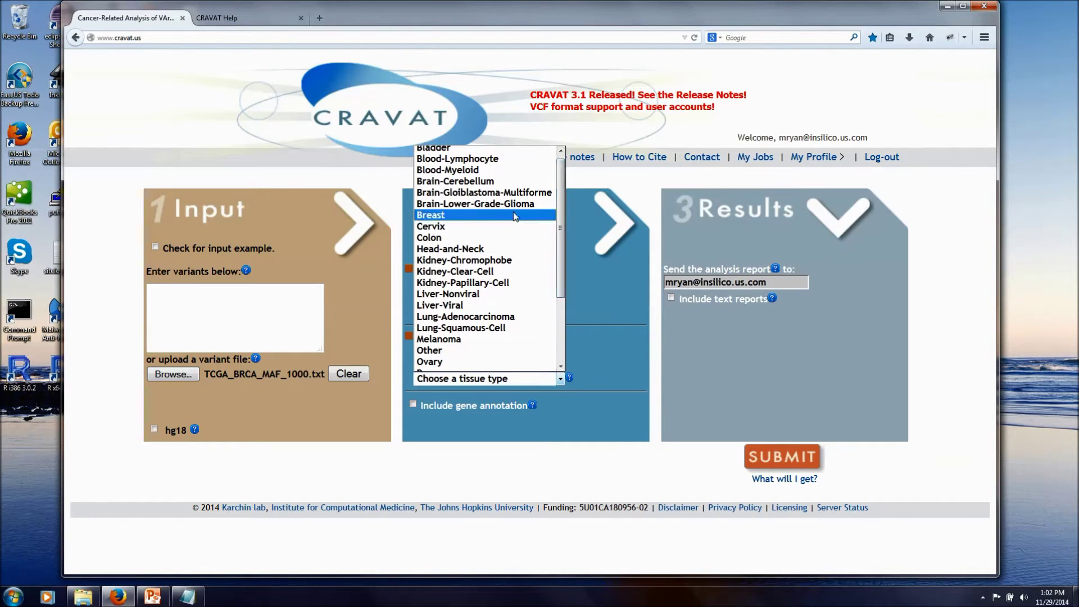
{"action": "left_click", "coordinate": [442, 219]}
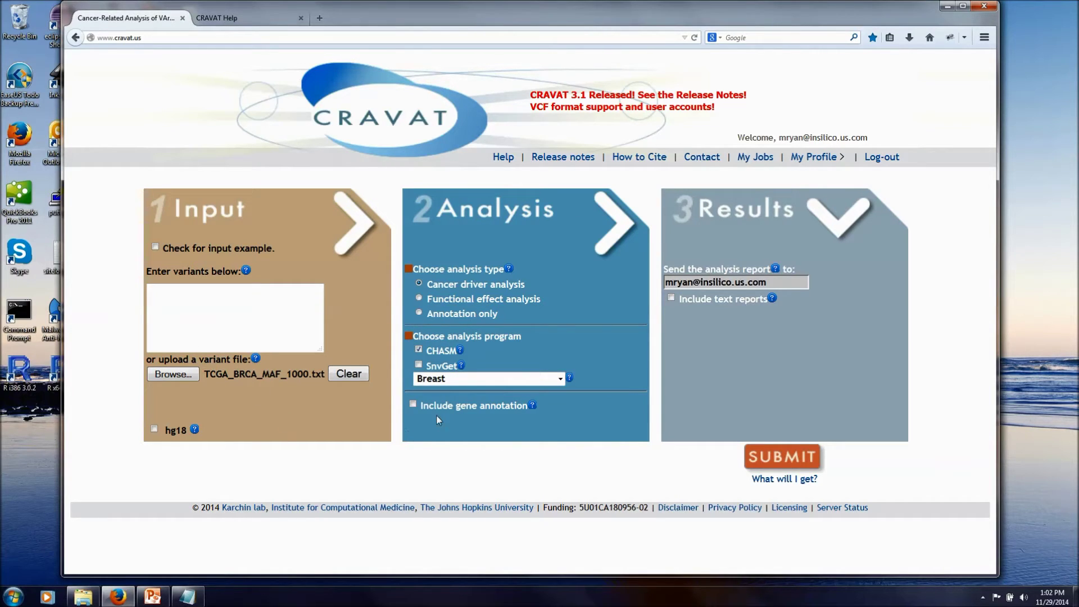
{"action": "left_click", "coordinate": [412, 405]}
{"action": "left_click", "coordinate": [799, 462]}
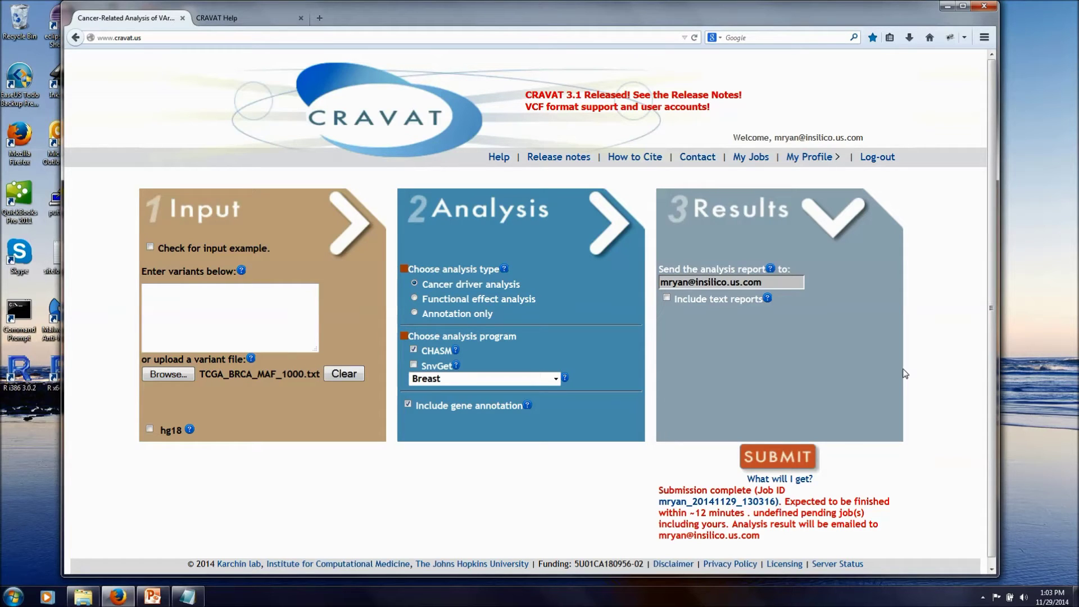
Open My Jobs to see the new TCGA_BRCA_MAF_1000.txt CHASM job above four completed jobs
{"action": "left_click", "coordinate": [751, 158]}
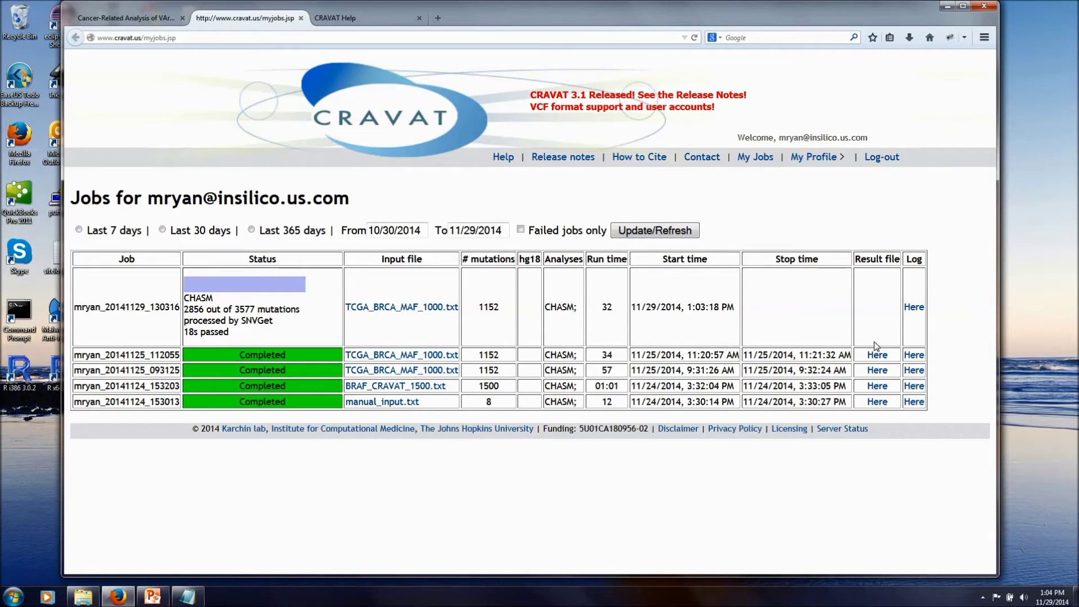
Download an earlier job's results zip and open its Breast driver analysis .xls in Excel
{"action": "left_click", "coordinate": [879, 357]}
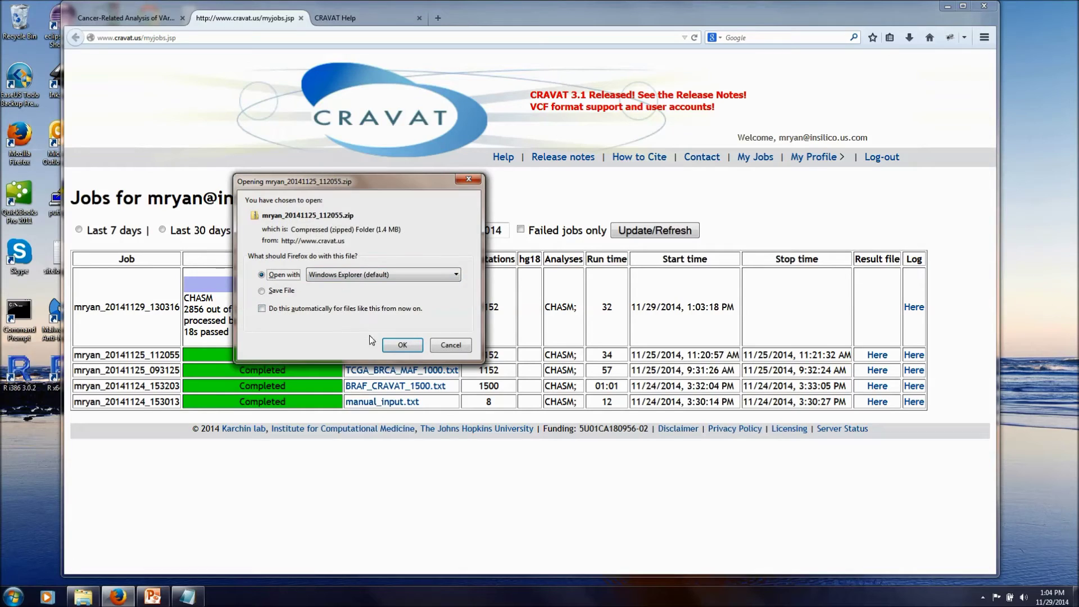
{"action": "left_click", "coordinate": [392, 345]}
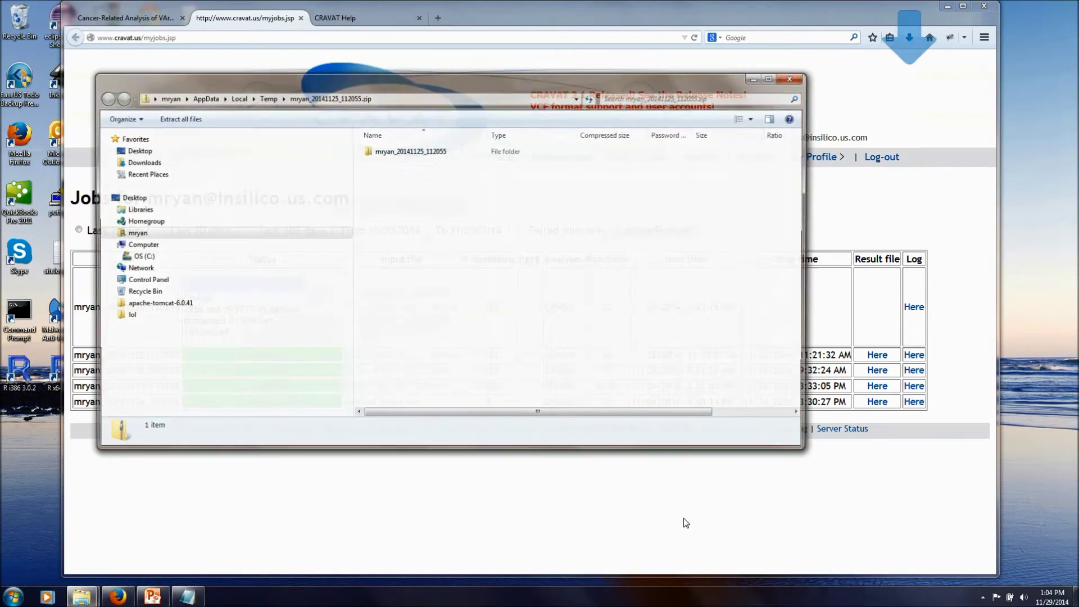
{"action": "double_click", "coordinate": [419, 151]}
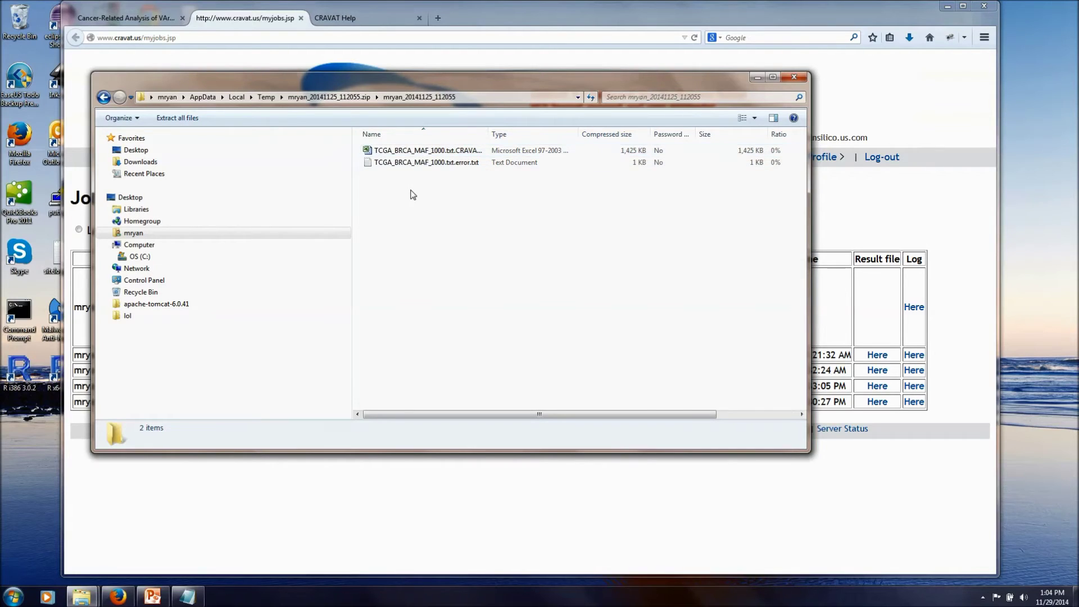
{"action": "double_click", "coordinate": [416, 150]}
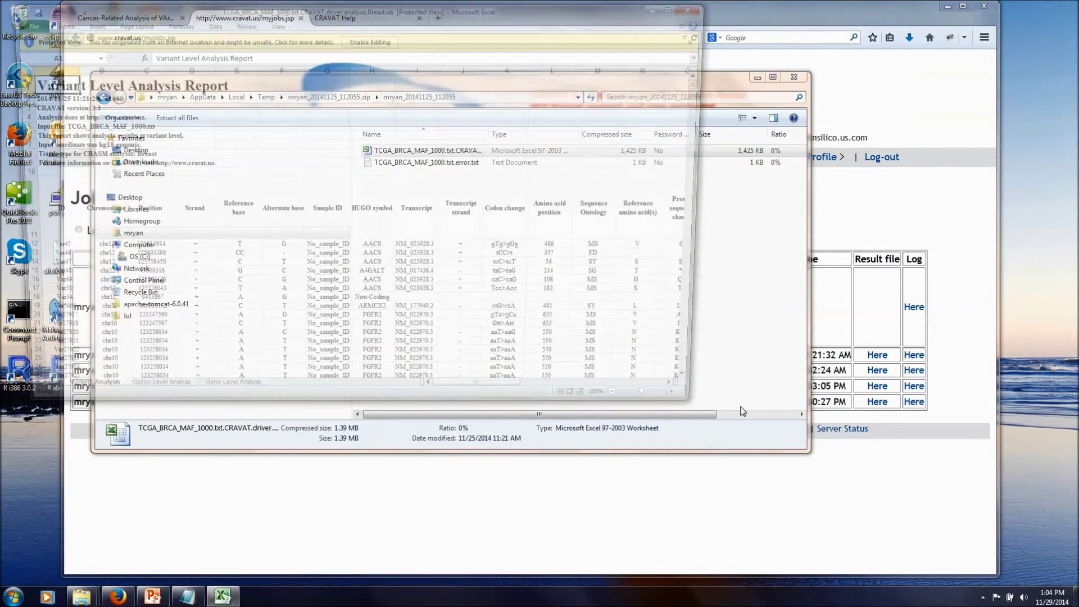
Enlarge the Excel window to nearly full screen and enable editing from Protected View
{"action": "left_click_drag", "start_coordinate": [712, 418], "coordinate": [1049, 568]}
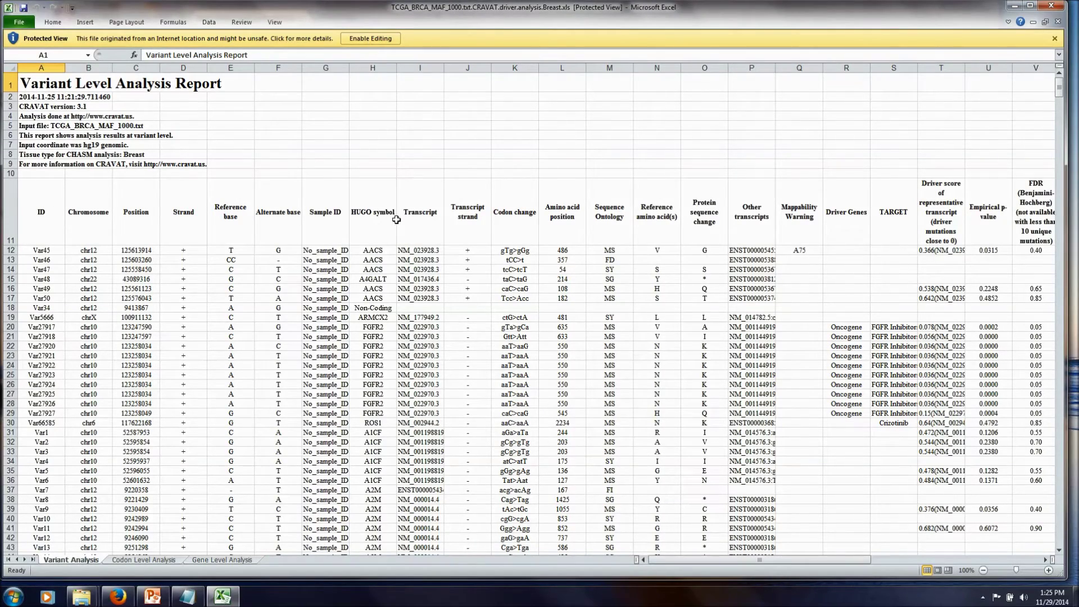
{"action": "left_click", "coordinate": [352, 40]}
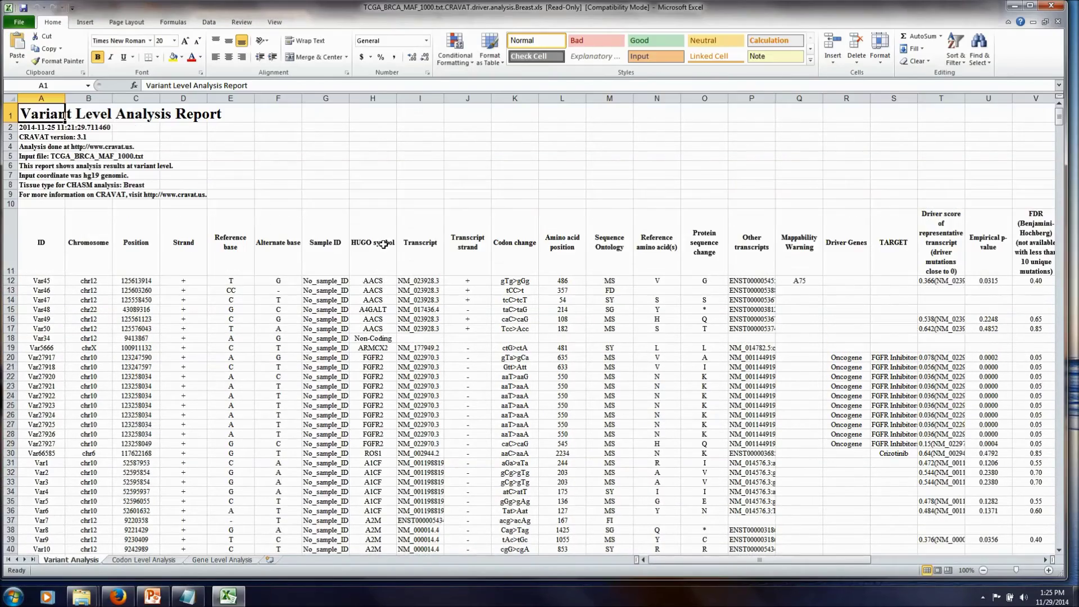
{"action": "scroll", "coordinate": [383, 245], "scroll_direction": "up", "scroll_amount": 4, "text": "ctrl"}
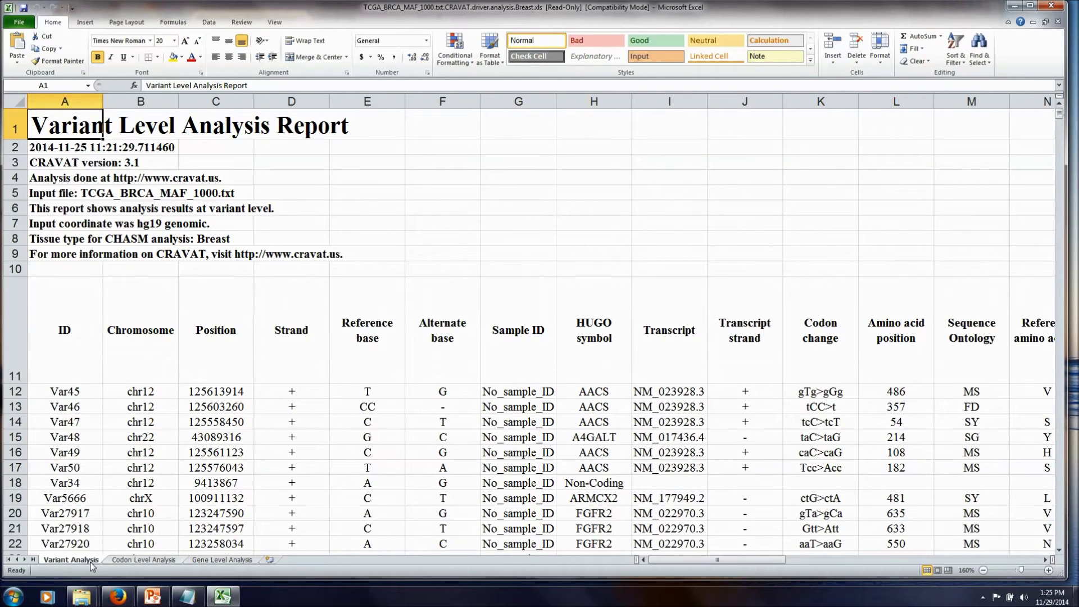
{"action": "scroll", "coordinate": [155, 441], "scroll_direction": "down", "scroll_amount": 3}
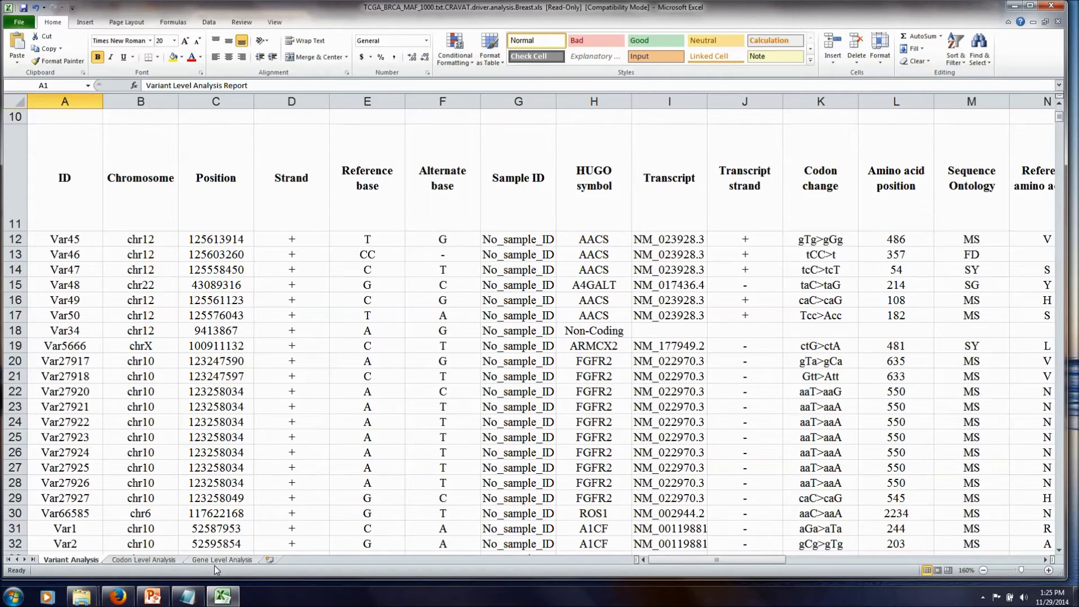
{"action": "scroll", "coordinate": [422, 244], "scroll_direction": "up", "scroll_amount": 2}
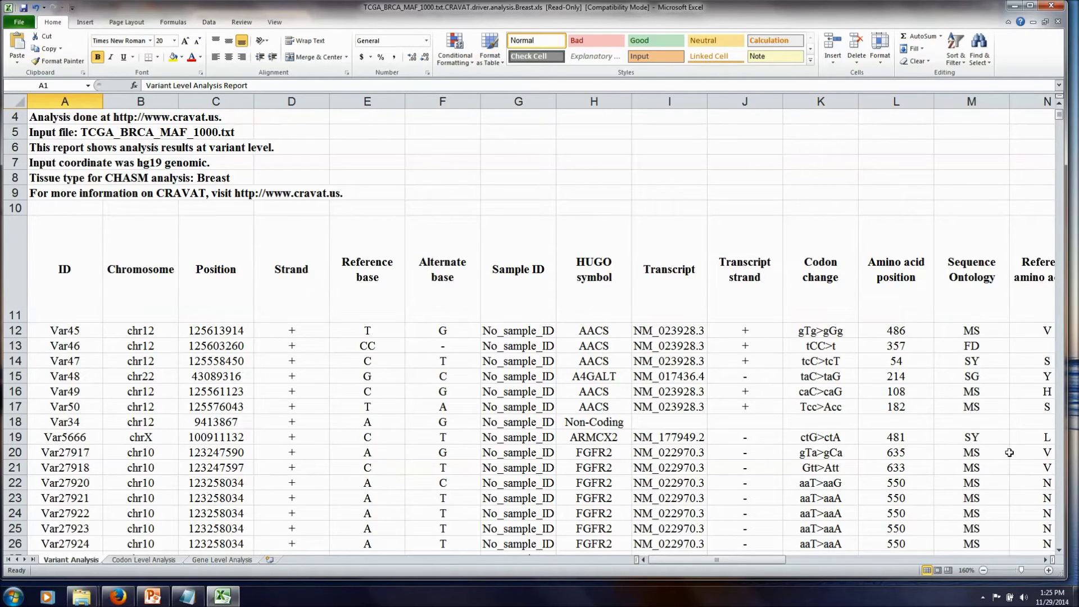
{"action": "left_click", "coordinate": [1059, 551]}
{"action": "left_click", "coordinate": [1059, 551]}
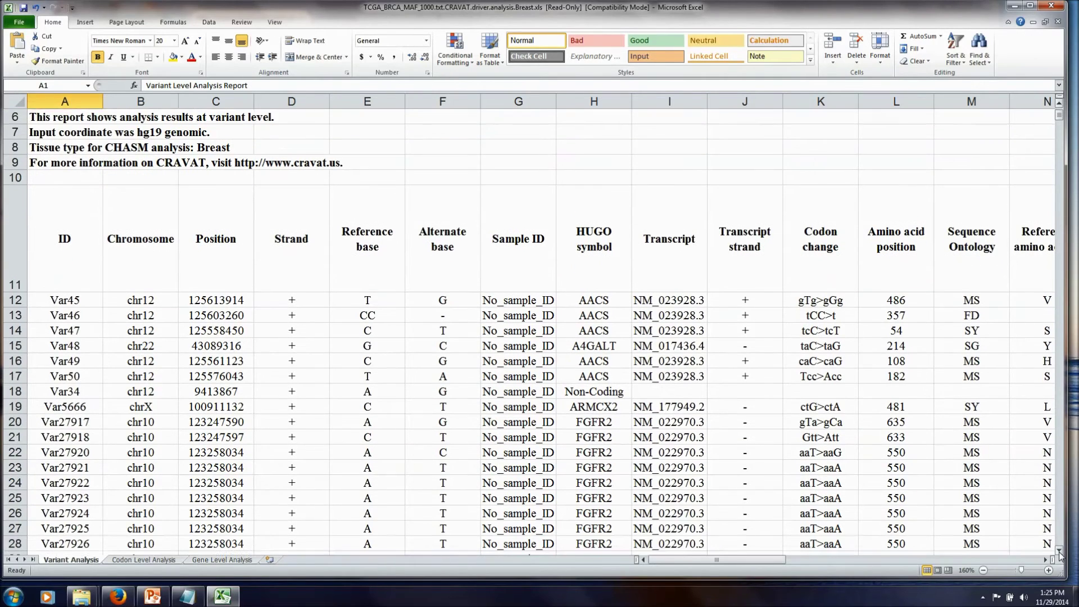
{"action": "left_click", "coordinate": [1059, 552]}
{"action": "left_click", "coordinate": [1060, 551]}
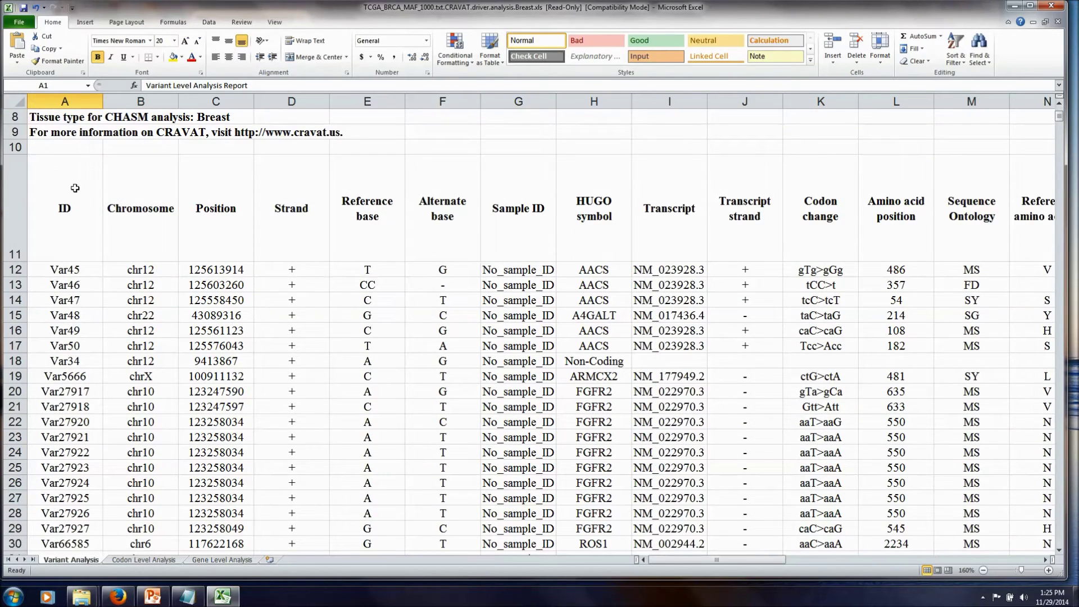
Highlight the ID–Sample ID and HUGO–amino acid columns, pointing out AACS and NM_023928.3
{"action": "left_click_drag", "start_coordinate": [72, 186], "coordinate": [514, 331]}
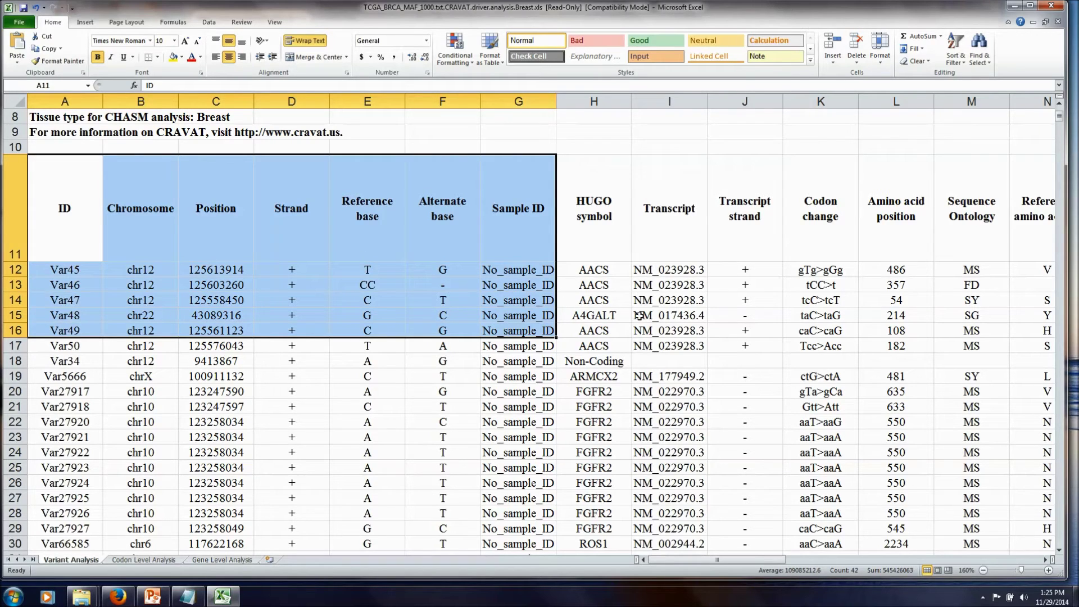
{"action": "left_click", "coordinate": [598, 267]}
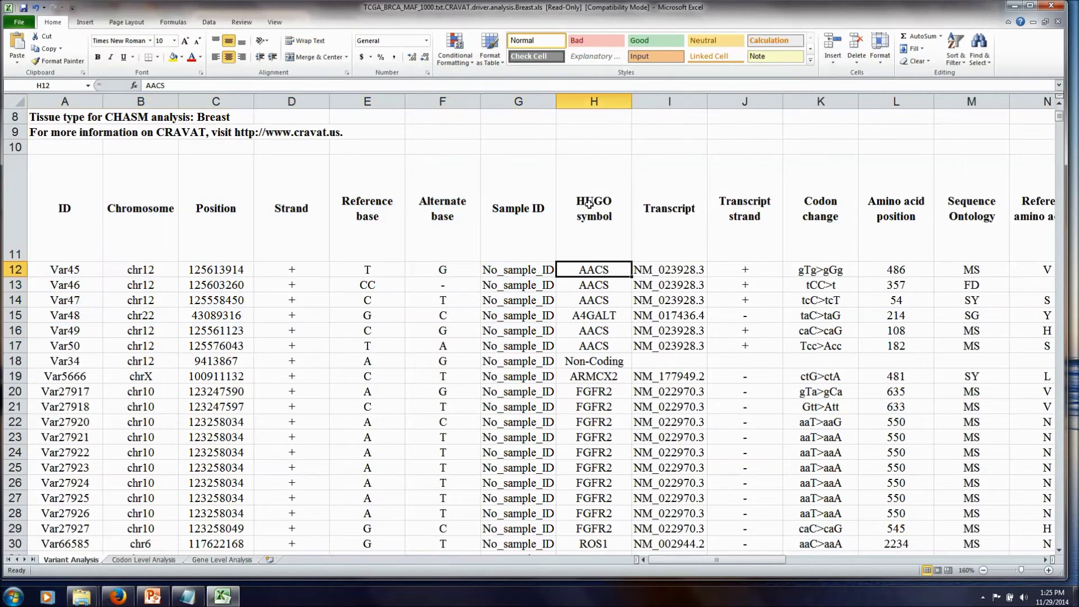
{"action": "left_click_drag", "start_coordinate": [590, 203], "coordinate": [919, 319]}
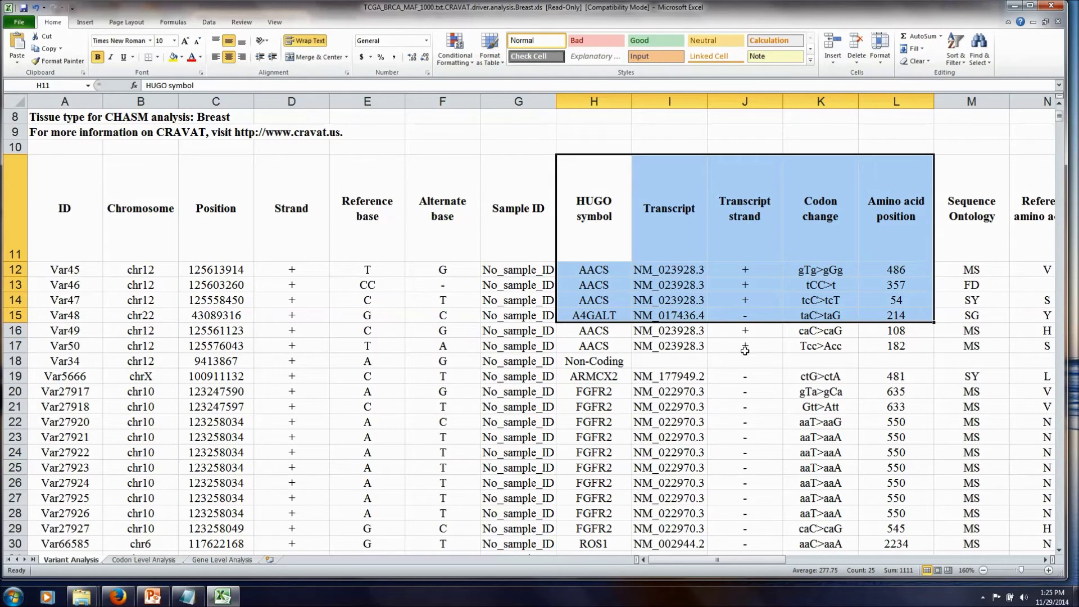
{"action": "left_click", "coordinate": [615, 271]}
{"action": "left_click", "coordinate": [609, 305]}
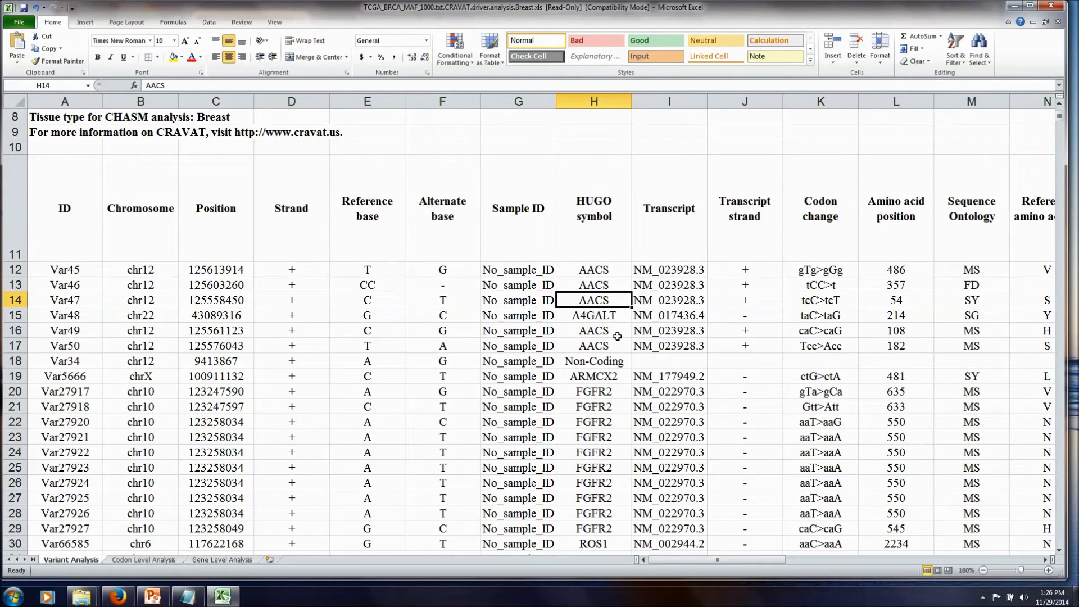
{"action": "left_click", "coordinate": [677, 305]}
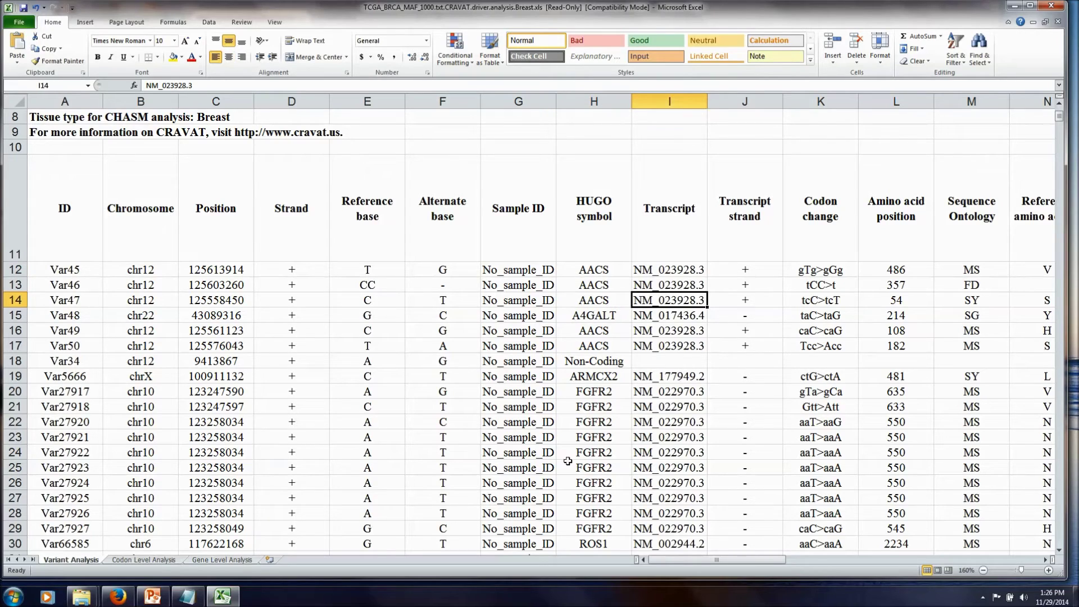
{"action": "left_click", "coordinate": [828, 301]}
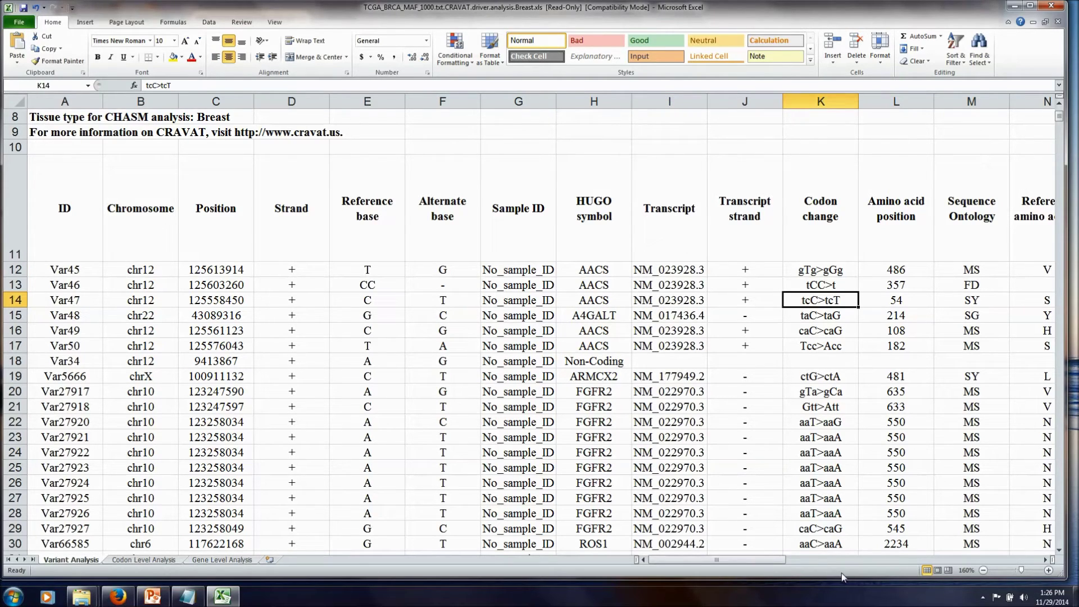
{"action": "left_click", "coordinate": [1044, 560]}
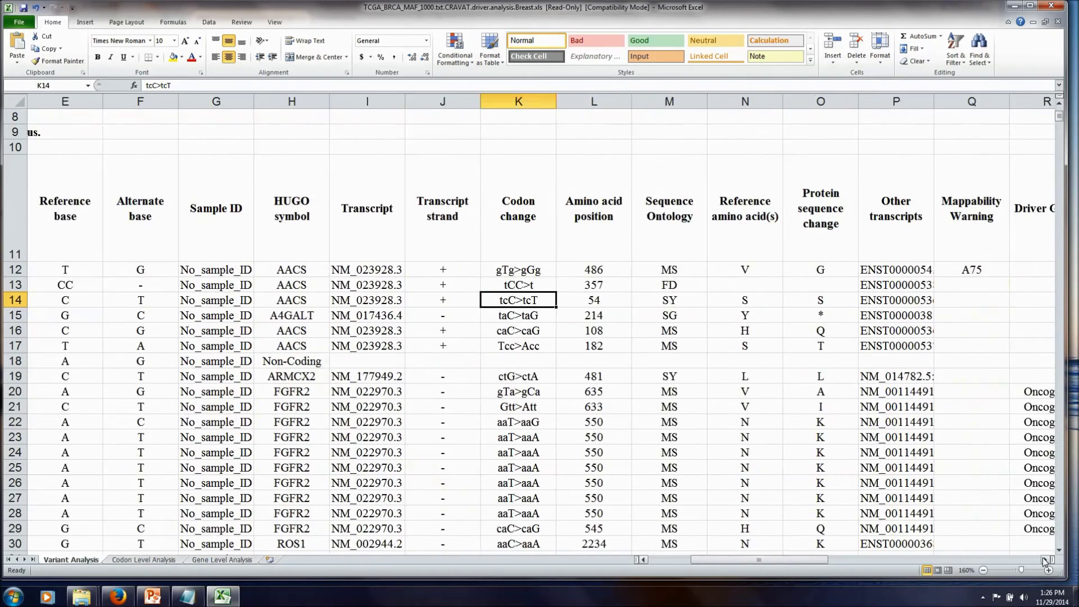
{"action": "left_click", "coordinate": [1044, 560]}
{"action": "left_click", "coordinate": [1044, 560]}
{"action": "left_click", "coordinate": [1044, 560]}
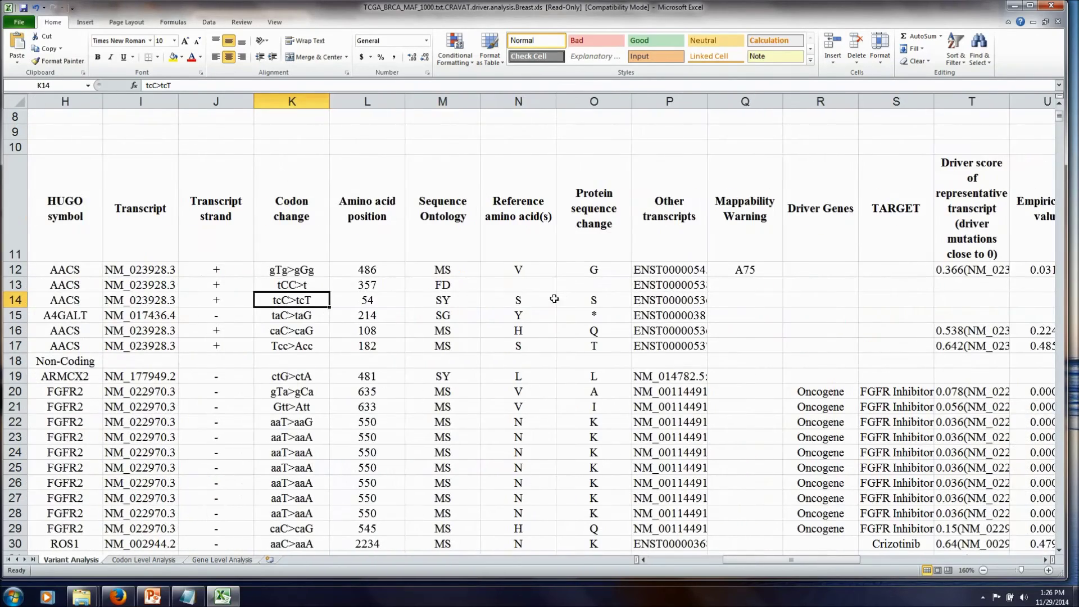
{"action": "left_click", "coordinate": [456, 223]}
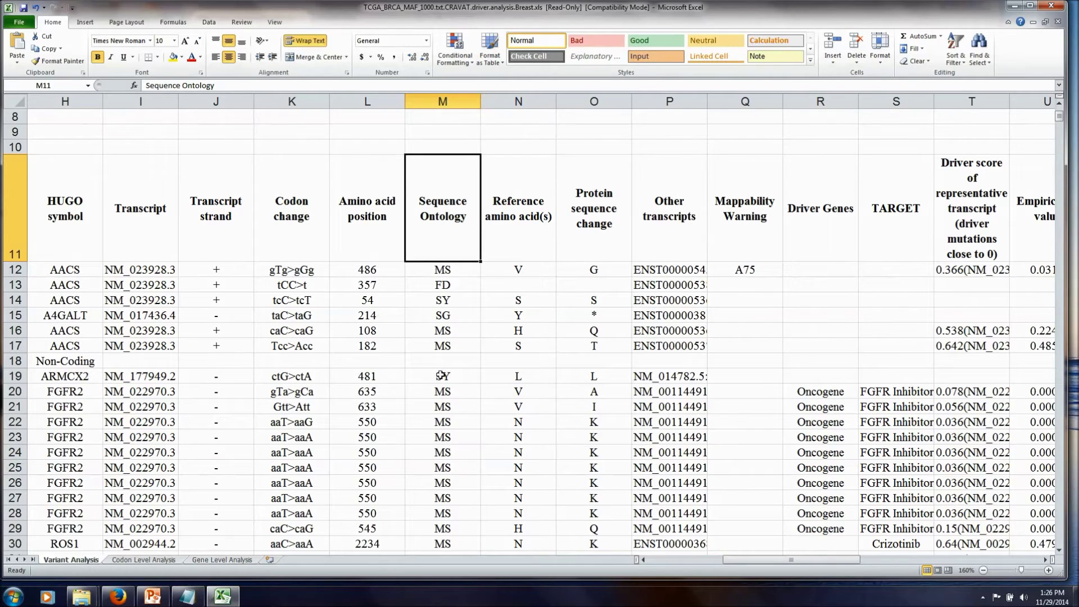
{"action": "left_click", "coordinate": [448, 270]}
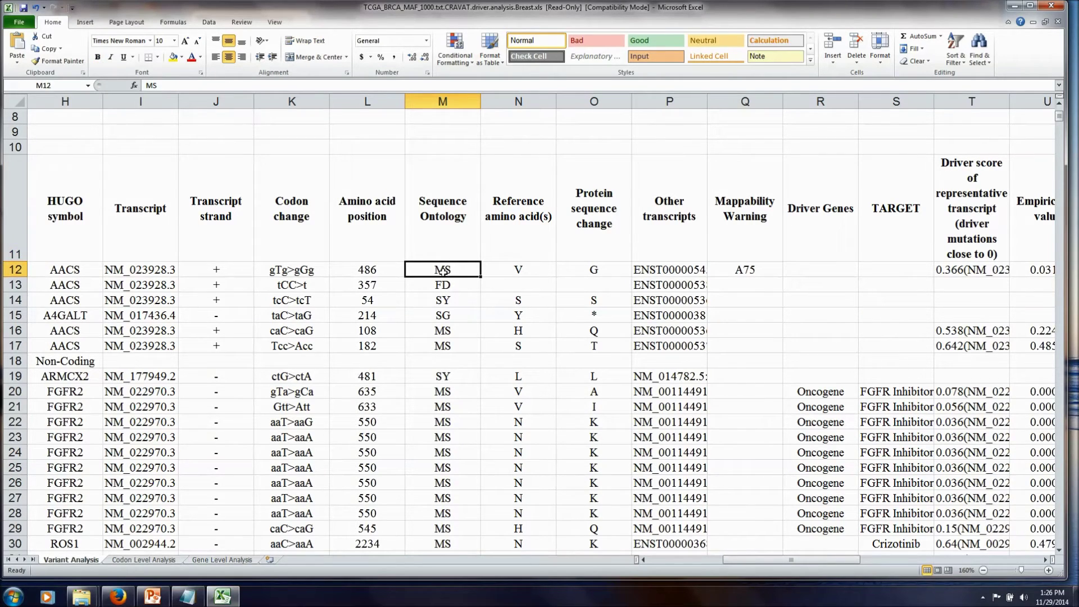
{"action": "left_click", "coordinate": [460, 302]}
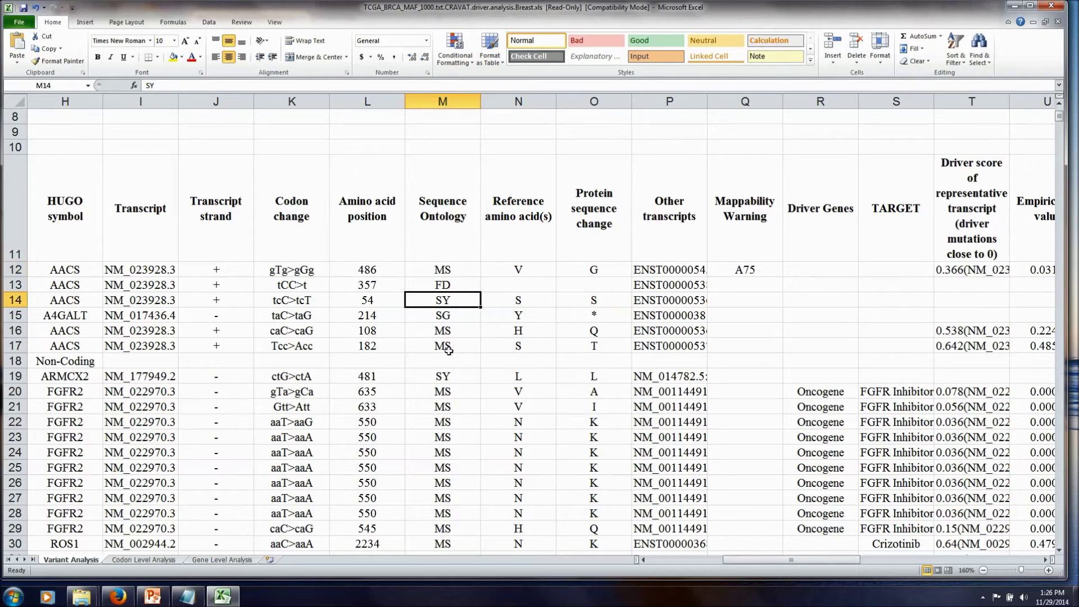
{"action": "left_click", "coordinate": [455, 286]}
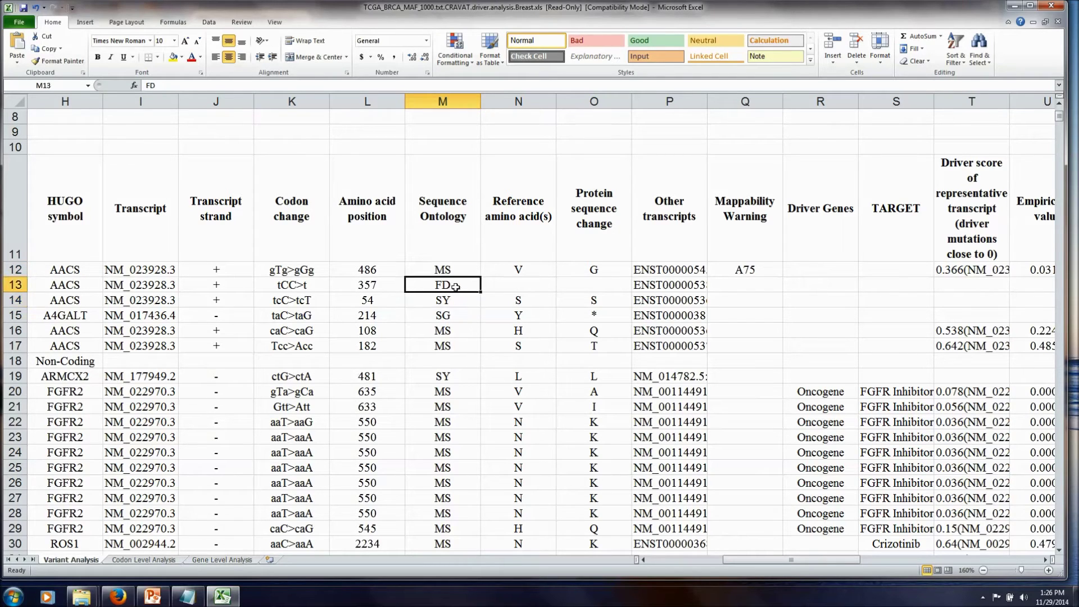
{"action": "left_click", "coordinate": [457, 318]}
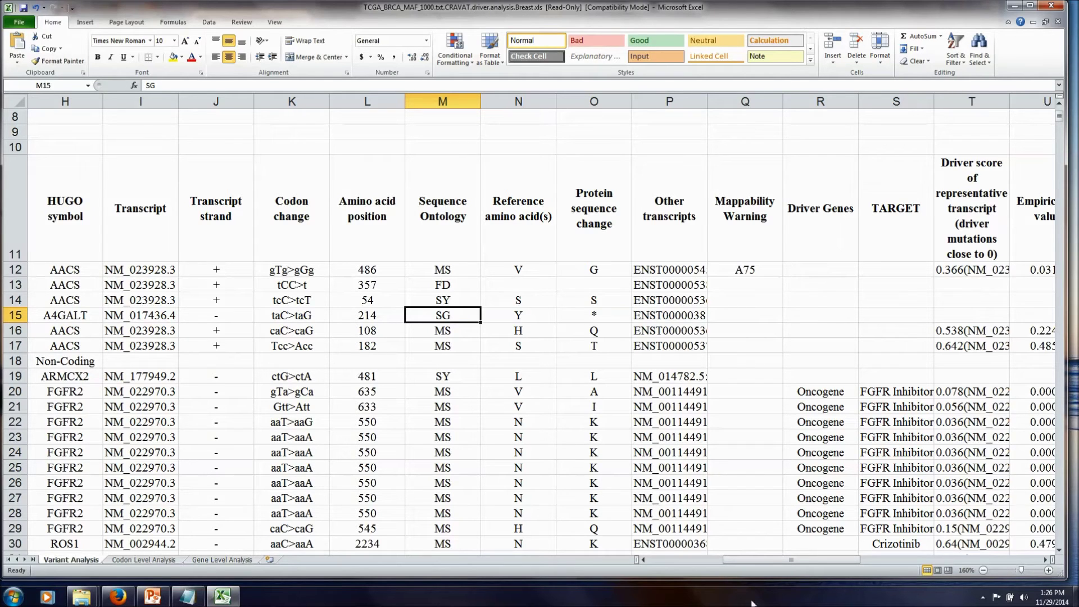
{"action": "left_click", "coordinate": [1047, 560]}
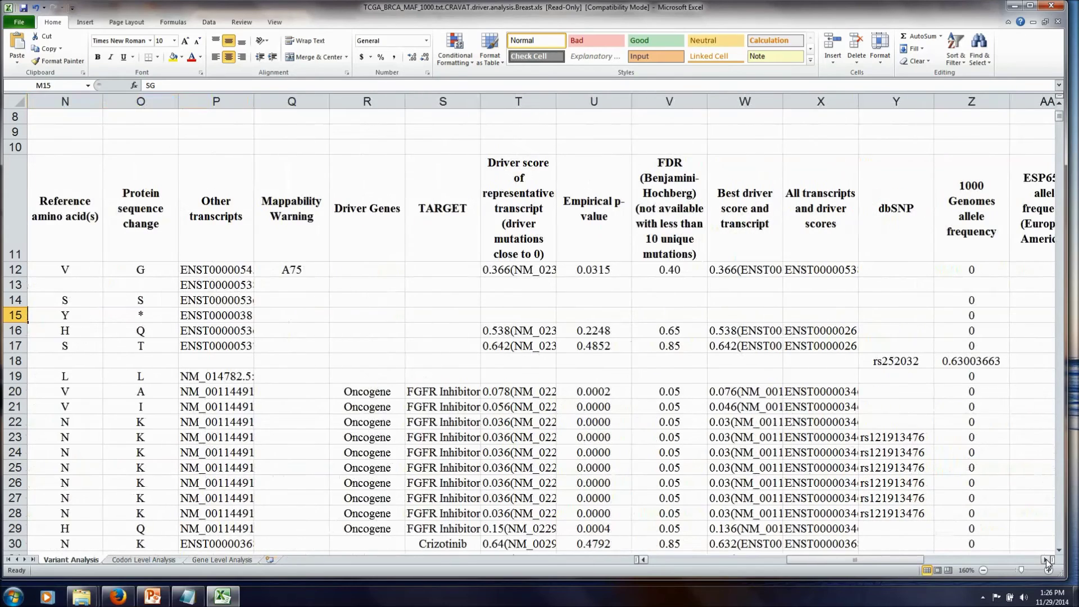
Scroll right to point out the Driver Genes column and the Oncogene value in R20
{"action": "left_click", "coordinate": [1047, 560]}
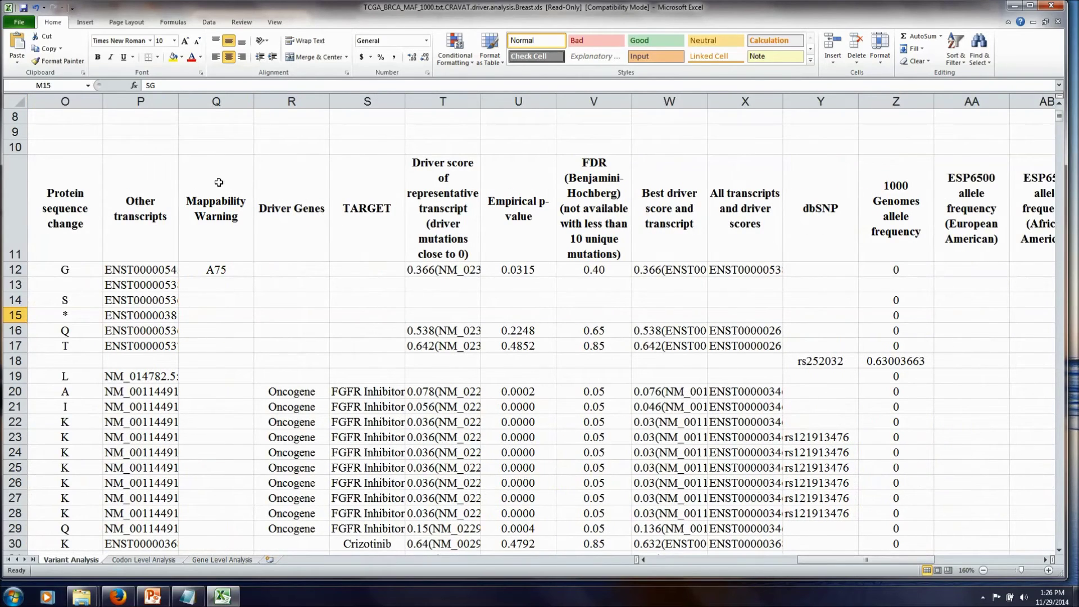
{"action": "left_click", "coordinate": [288, 231]}
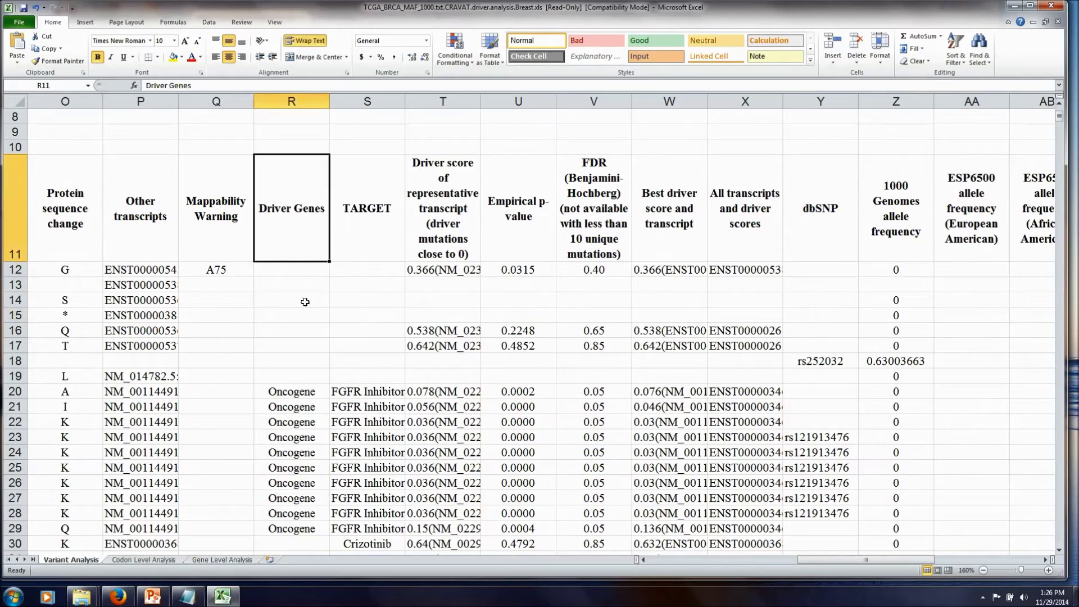
{"action": "left_click", "coordinate": [305, 394]}
{"action": "scroll", "coordinate": [269, 409], "scroll_direction": "down", "scroll_amount": 5}
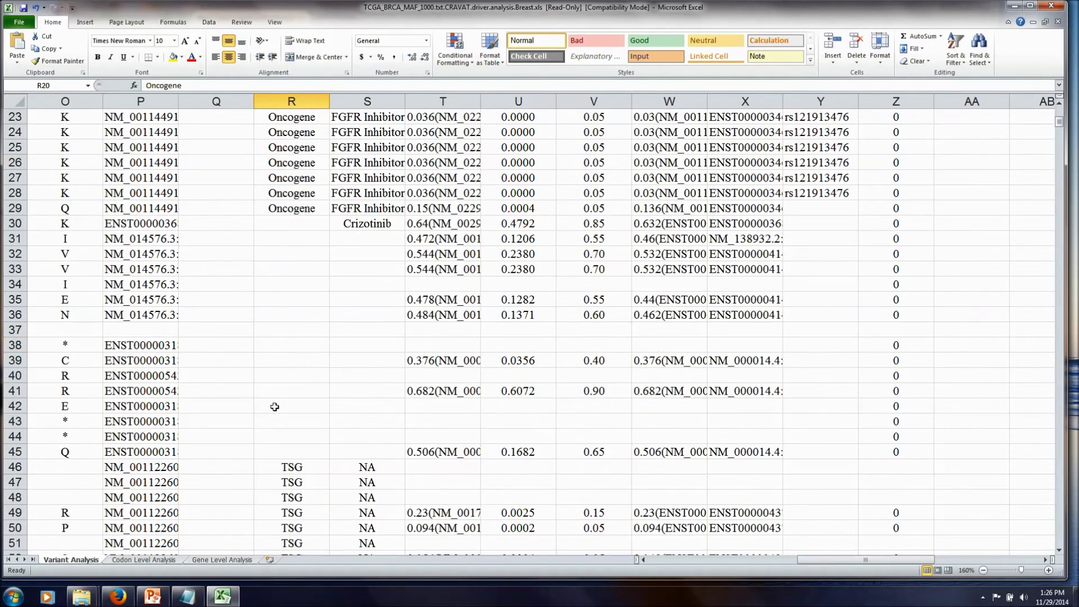
{"action": "scroll", "coordinate": [321, 450], "scroll_direction": "down", "scroll_amount": 2}
{"action": "scroll", "coordinate": [323, 416], "scroll_direction": "up", "scroll_amount": 9}
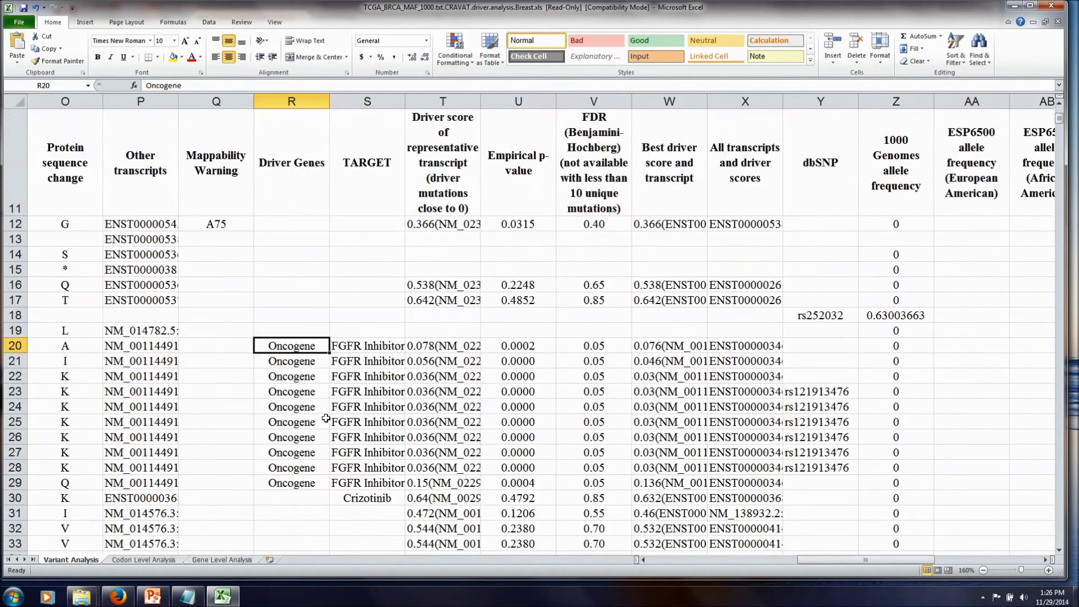
{"action": "scroll", "coordinate": [326, 421], "scroll_direction": "down", "scroll_amount": 2}
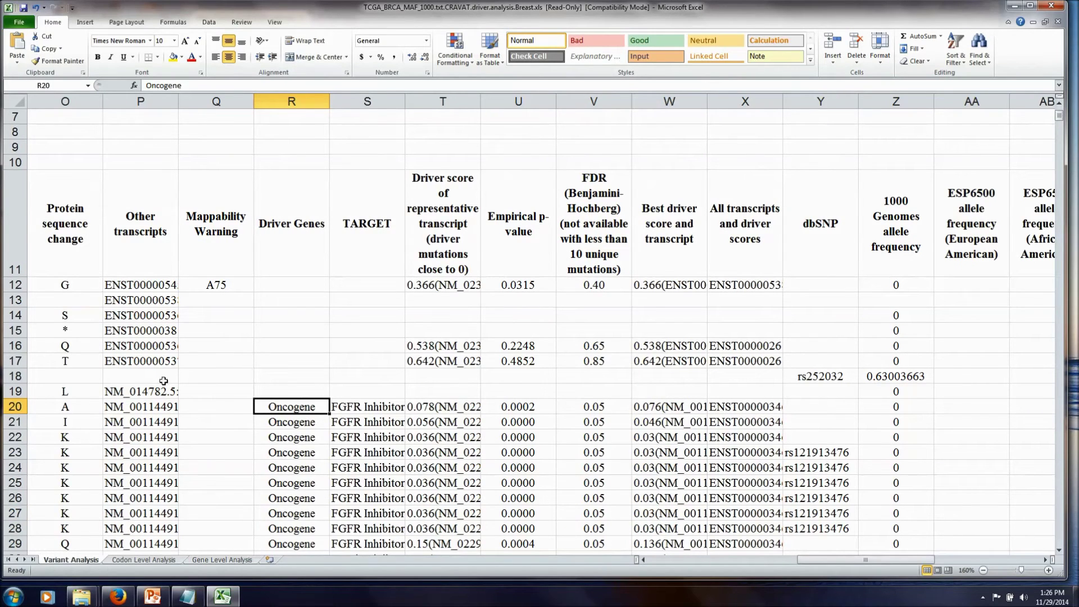
{"action": "scroll", "coordinate": [376, 437], "scroll_direction": "down", "scroll_amount": 2}
{"action": "scroll", "coordinate": [376, 439], "scroll_direction": "up", "scroll_amount": 3}
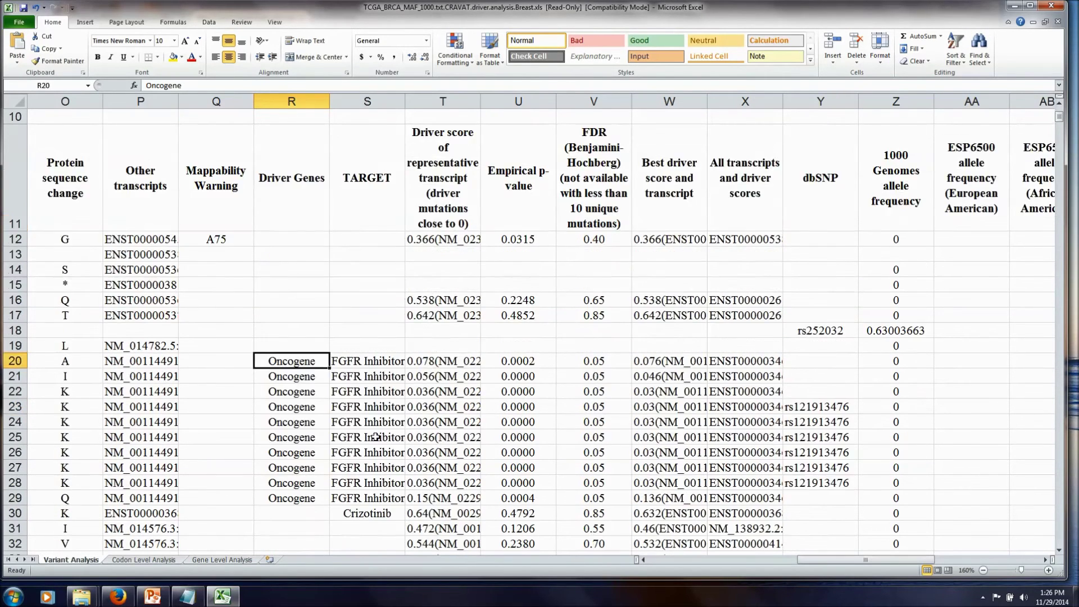
Highlight the driver score, p-value and FDR headers, then check T22:T27, U22 and V22
{"action": "left_click_drag", "start_coordinate": [438, 235], "coordinate": [585, 280]}
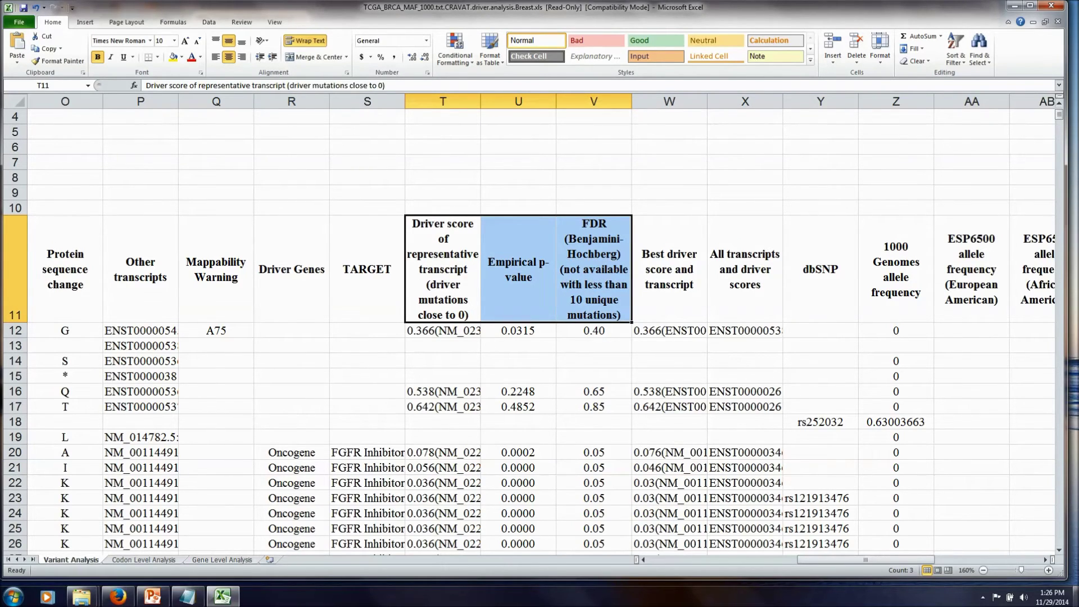
{"action": "left_click", "coordinate": [1059, 551]}
{"action": "left_click", "coordinate": [1059, 550]}
{"action": "left_click", "coordinate": [1059, 550]}
{"action": "left_click", "coordinate": [1059, 551]}
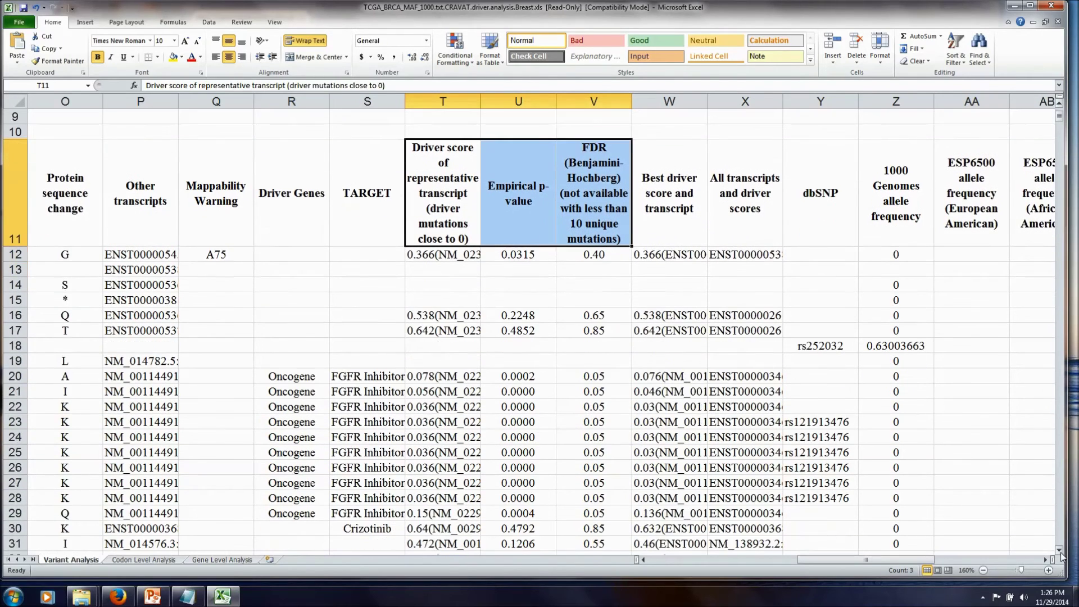
{"action": "left_click", "coordinate": [1059, 551]}
{"action": "left_click", "coordinate": [1059, 551]}
{"action": "scroll", "coordinate": [462, 434], "scroll_direction": "up", "scroll_amount": 1}
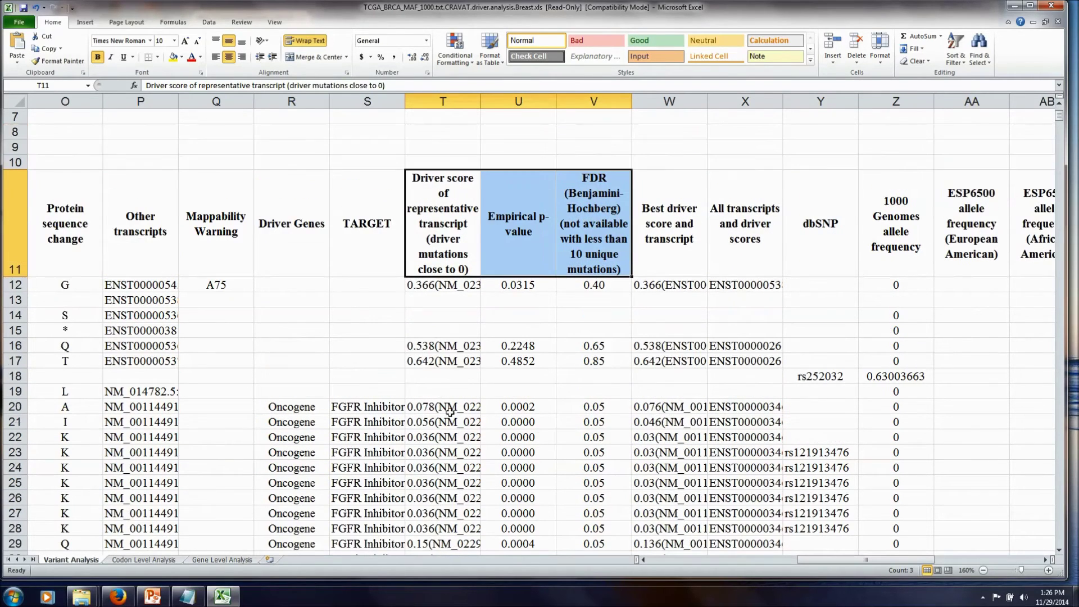
{"action": "left_click", "coordinate": [452, 444]}
{"action": "left_click_drag", "start_coordinate": [452, 443], "coordinate": [455, 513]}
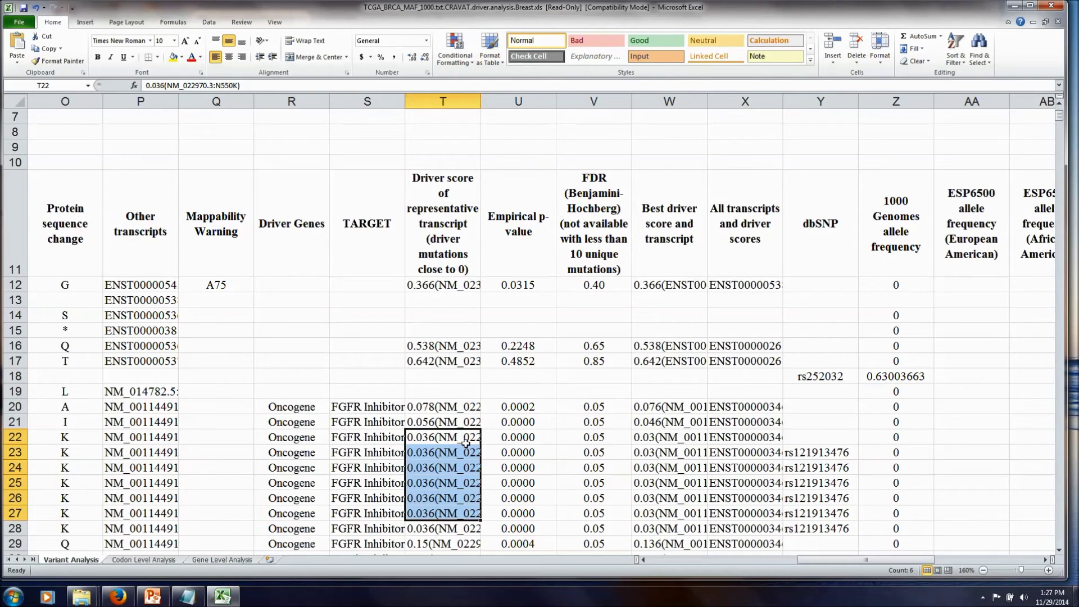
{"action": "left_click", "coordinate": [528, 439]}
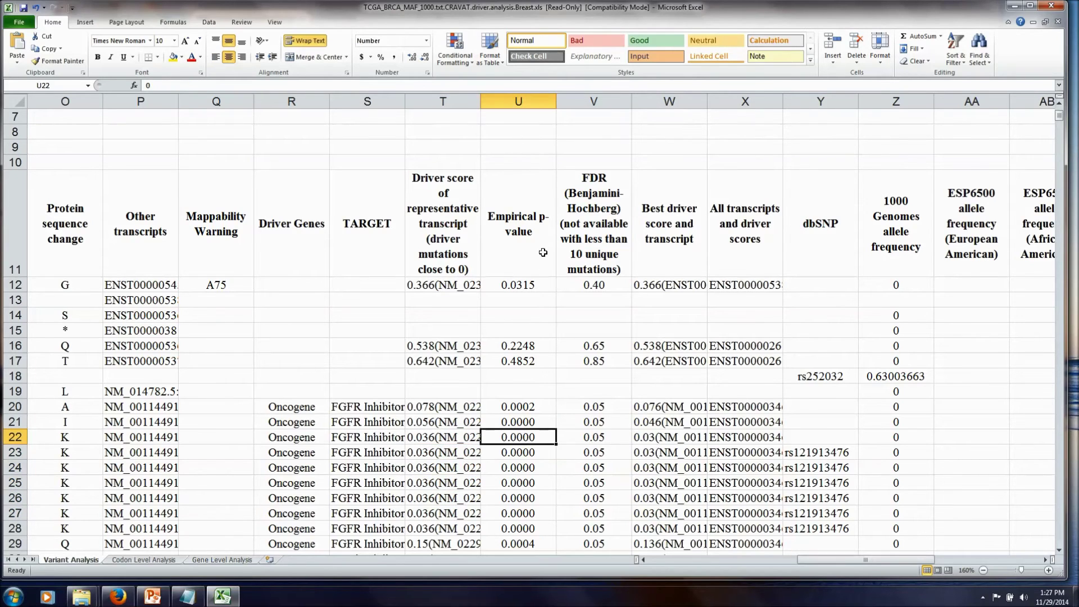
{"action": "left_click", "coordinate": [591, 439]}
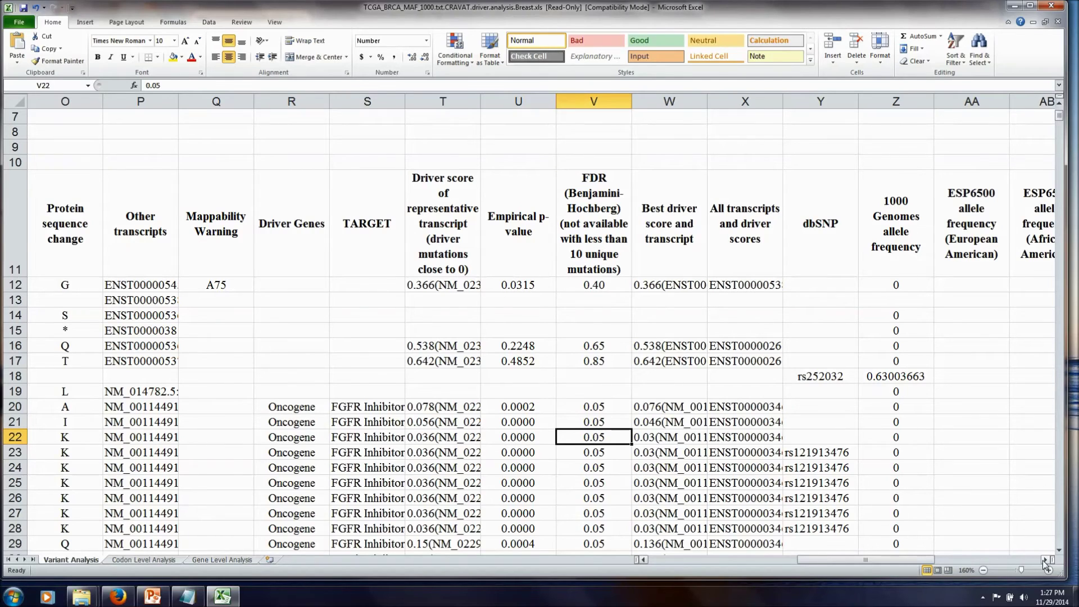
Scroll right and highlight the dbSNP and allele frequency headers
{"action": "left_click", "coordinate": [1045, 560]}
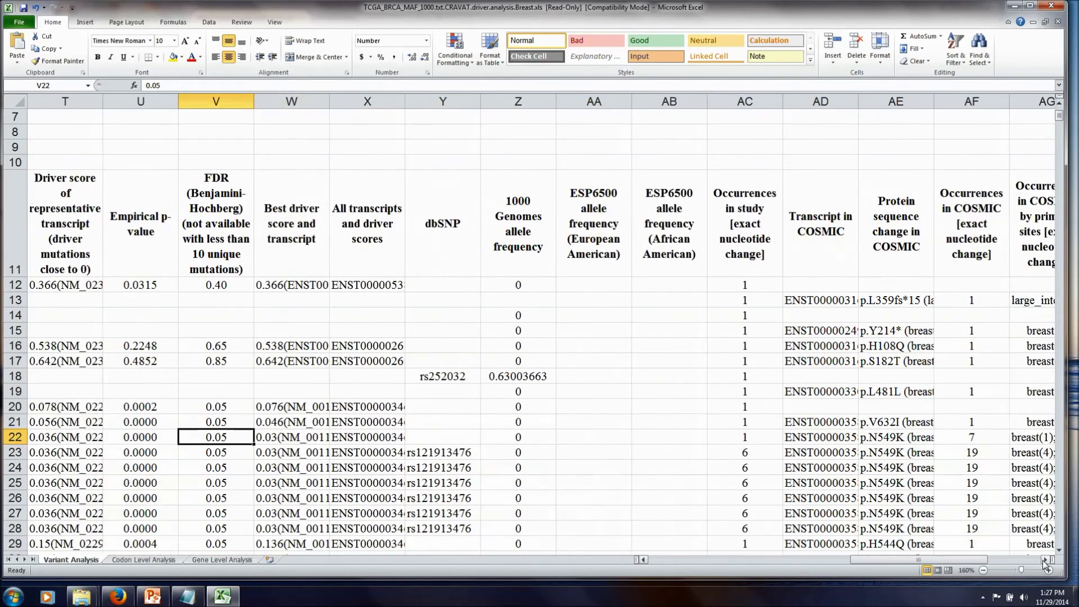
{"action": "left_click", "coordinate": [1045, 560]}
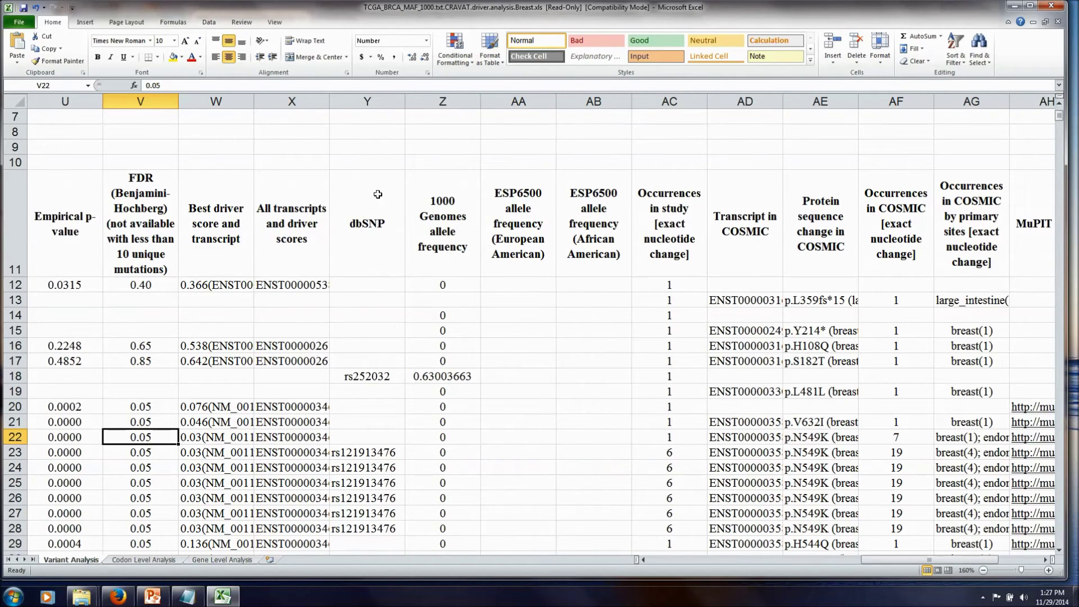
{"action": "left_click_drag", "start_coordinate": [373, 193], "coordinate": [576, 265]}
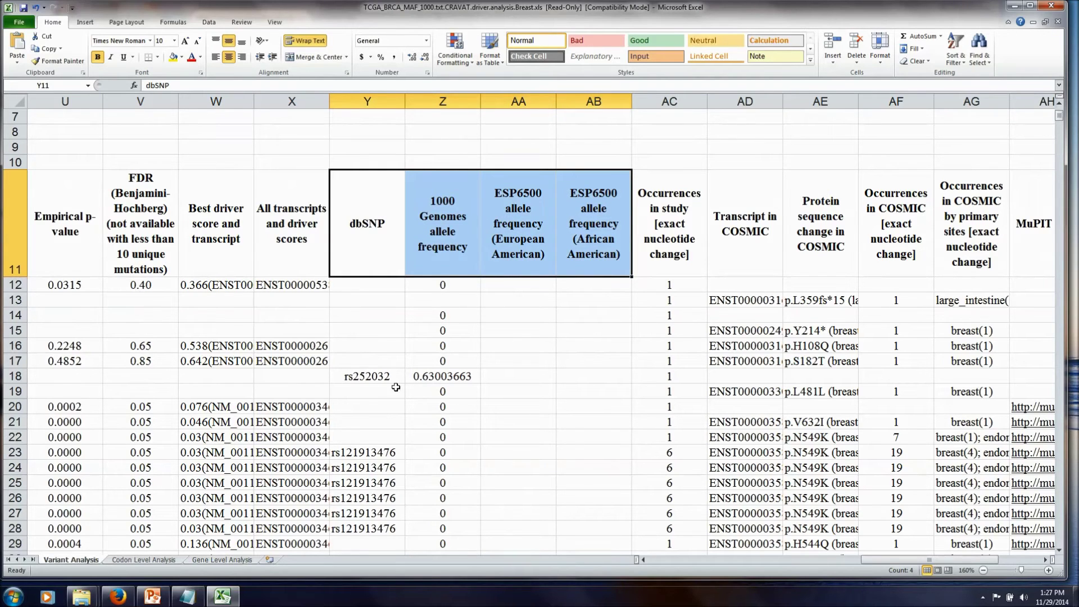
Inspect the 1000 Genomes allele frequency in row 18
{"action": "scroll", "coordinate": [491, 392], "scroll_direction": "down", "scroll_amount": 1}
{"action": "scroll", "coordinate": [490, 385], "scroll_direction": "down", "scroll_amount": 1}
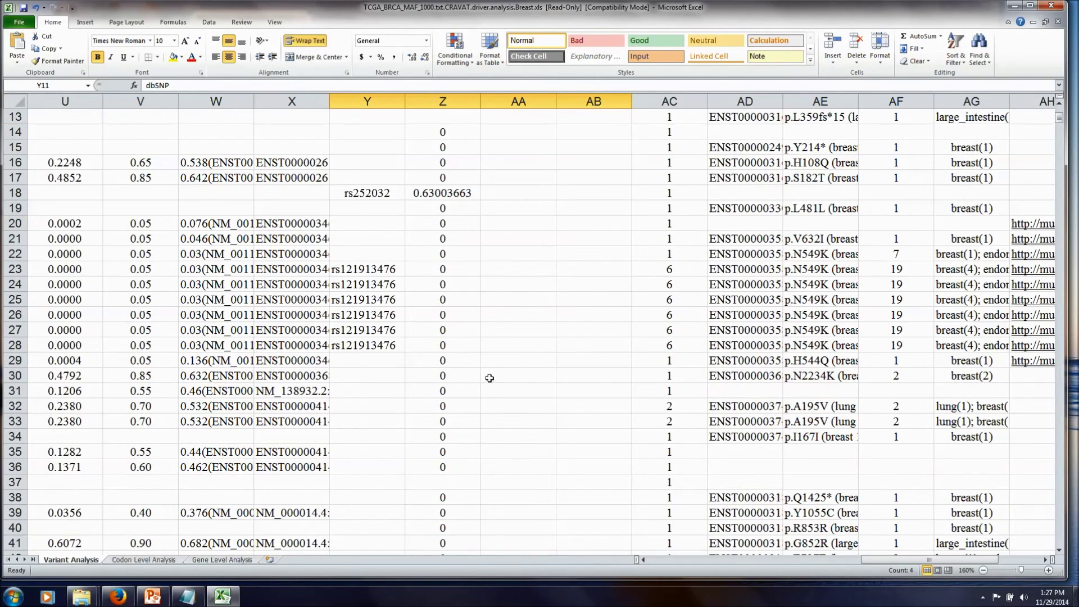
{"action": "scroll", "coordinate": [471, 283], "scroll_direction": "up", "scroll_amount": 2}
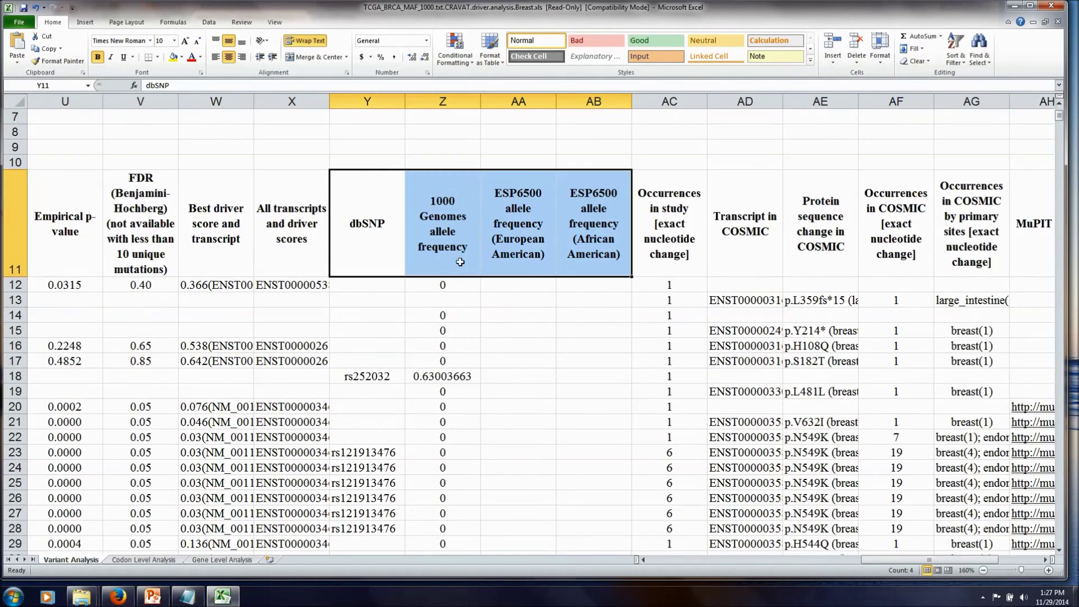
{"action": "left_click", "coordinate": [448, 379]}
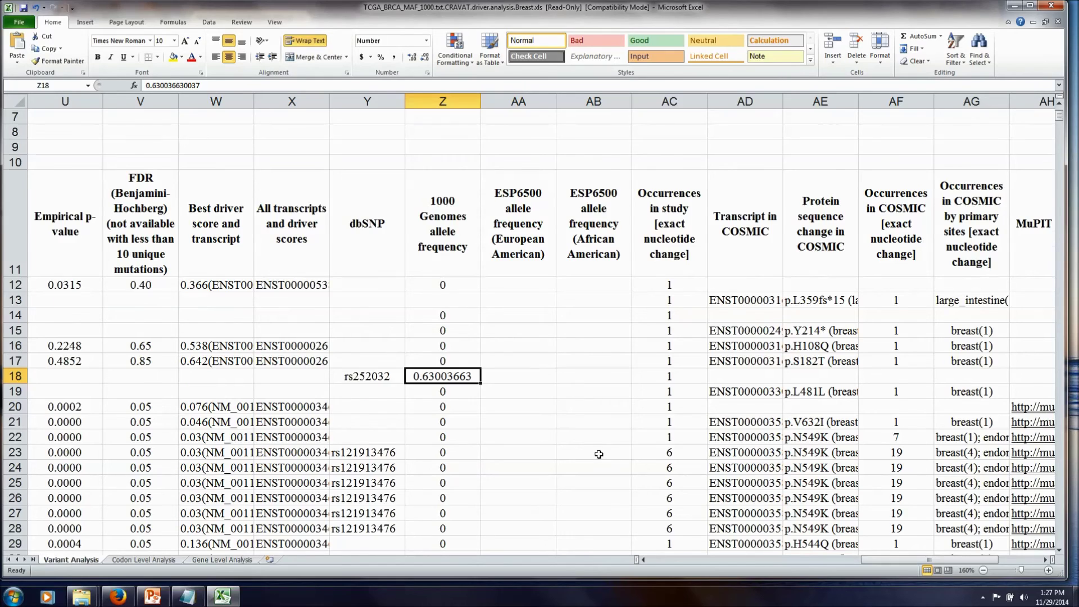
Select the Occurrences in study header, check the row 23 count, and scroll right
{"action": "scroll", "coordinate": [598, 452], "scroll_direction": "down", "scroll_amount": 1}
{"action": "scroll", "coordinate": [604, 471], "scroll_direction": "up", "scroll_amount": 2}
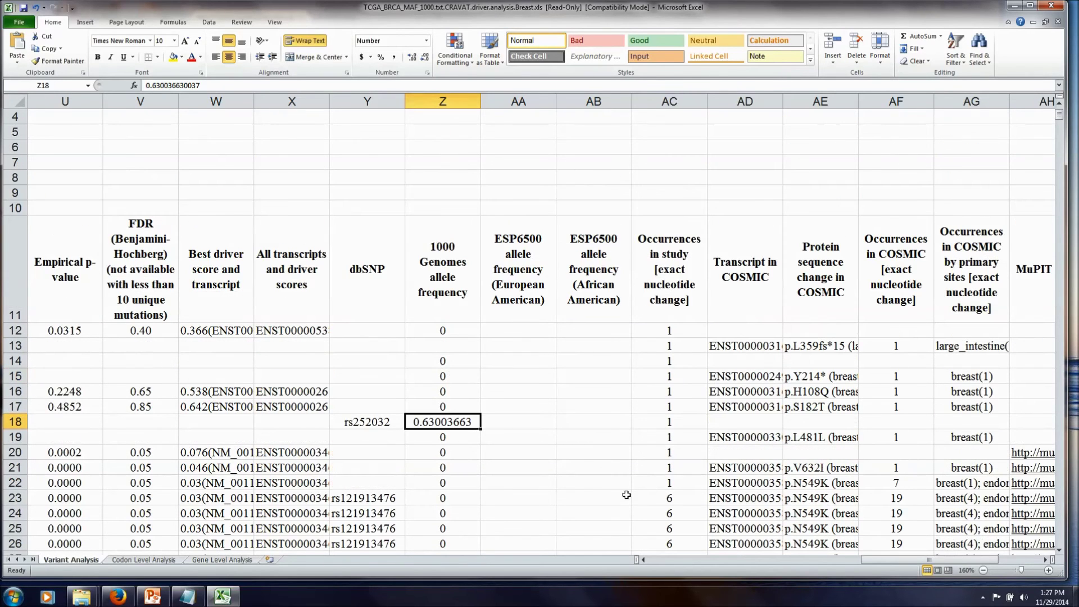
{"action": "left_click", "coordinate": [677, 288]}
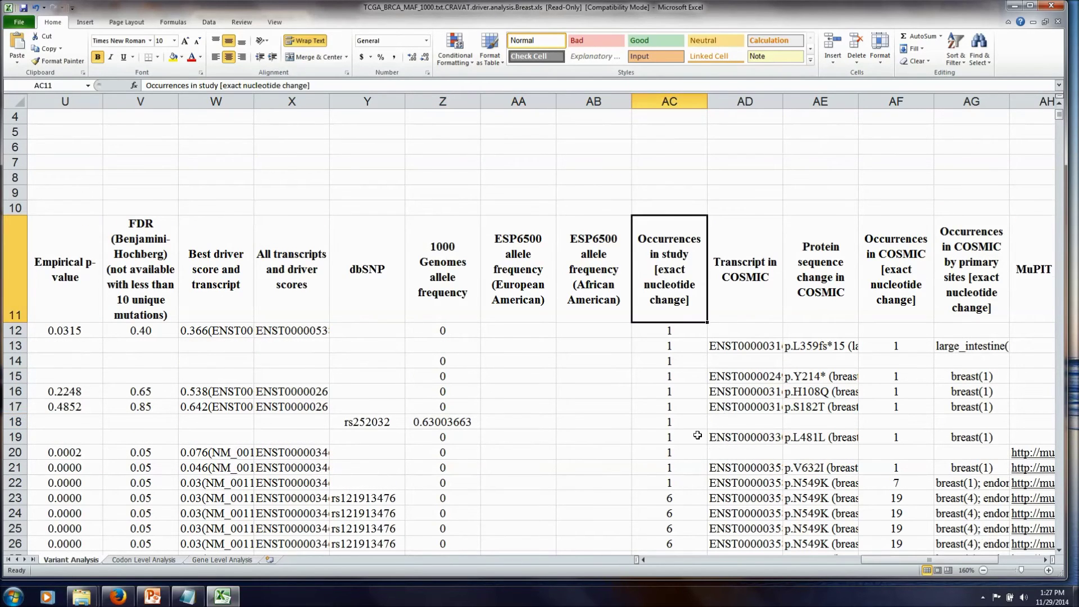
{"action": "scroll", "coordinate": [698, 436], "scroll_direction": "down", "scroll_amount": 2}
{"action": "left_click", "coordinate": [697, 411]}
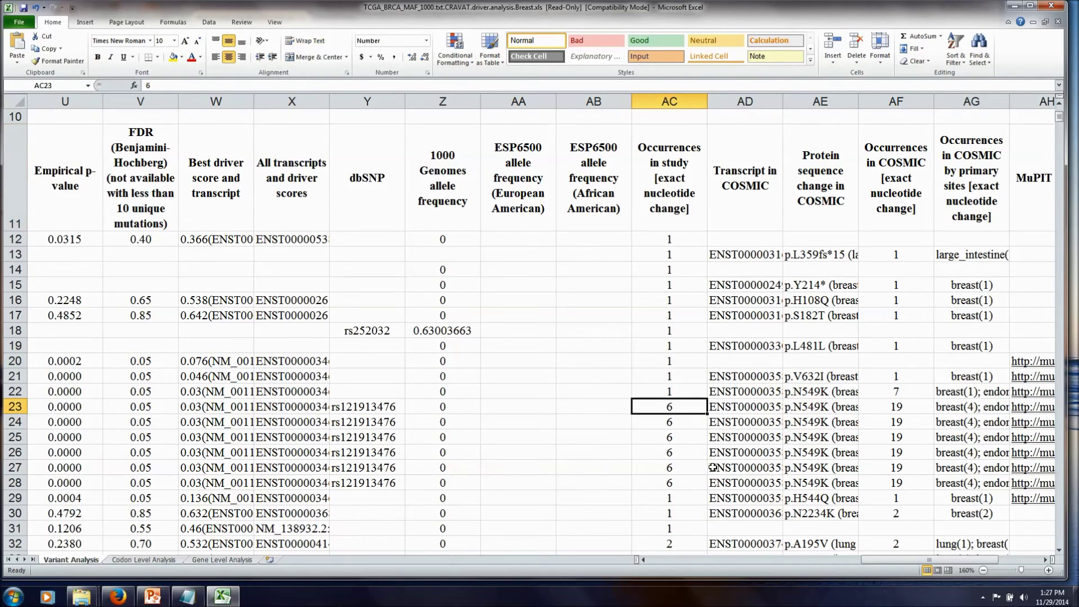
{"action": "left_click_drag", "start_coordinate": [891, 558], "coordinate": [932, 558]}
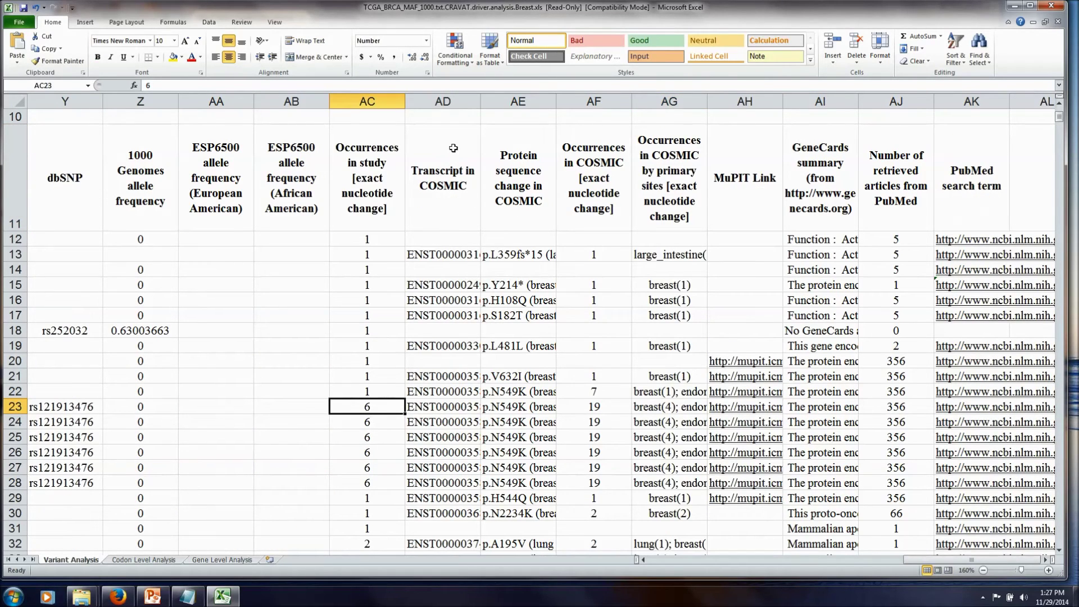
{"action": "left_click_drag", "start_coordinate": [453, 143], "coordinate": [659, 195]}
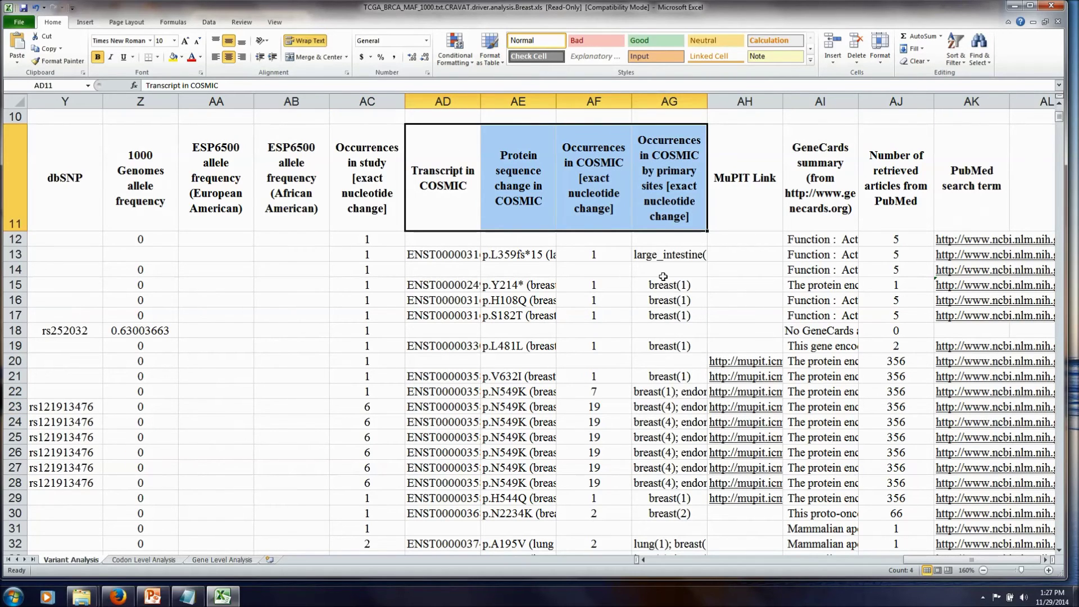
{"action": "left_click", "coordinate": [605, 168]}
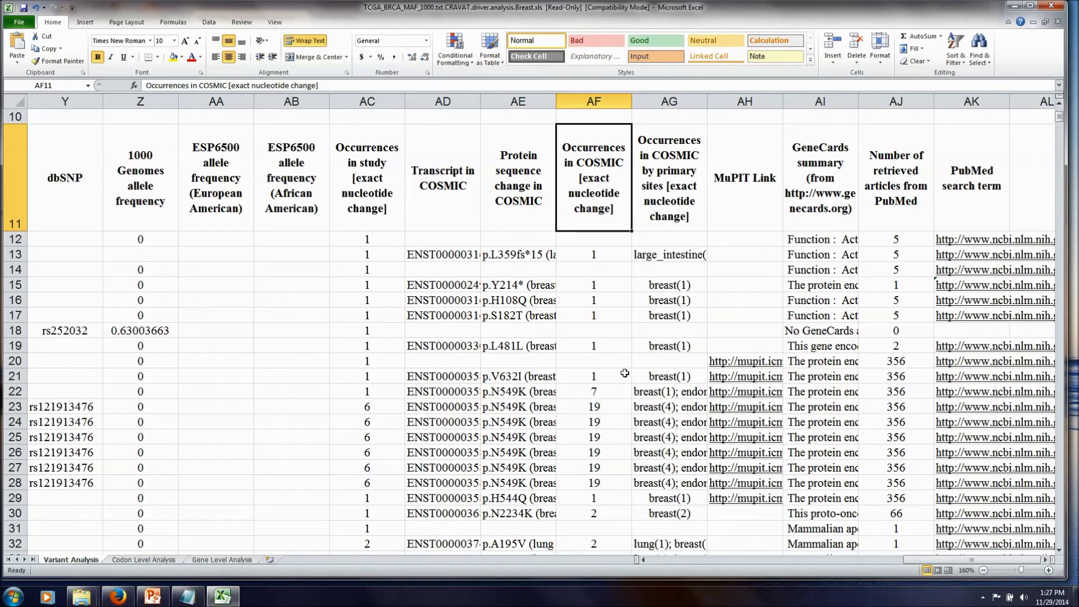
{"action": "scroll", "coordinate": [611, 394], "scroll_direction": "down", "scroll_amount": 1}
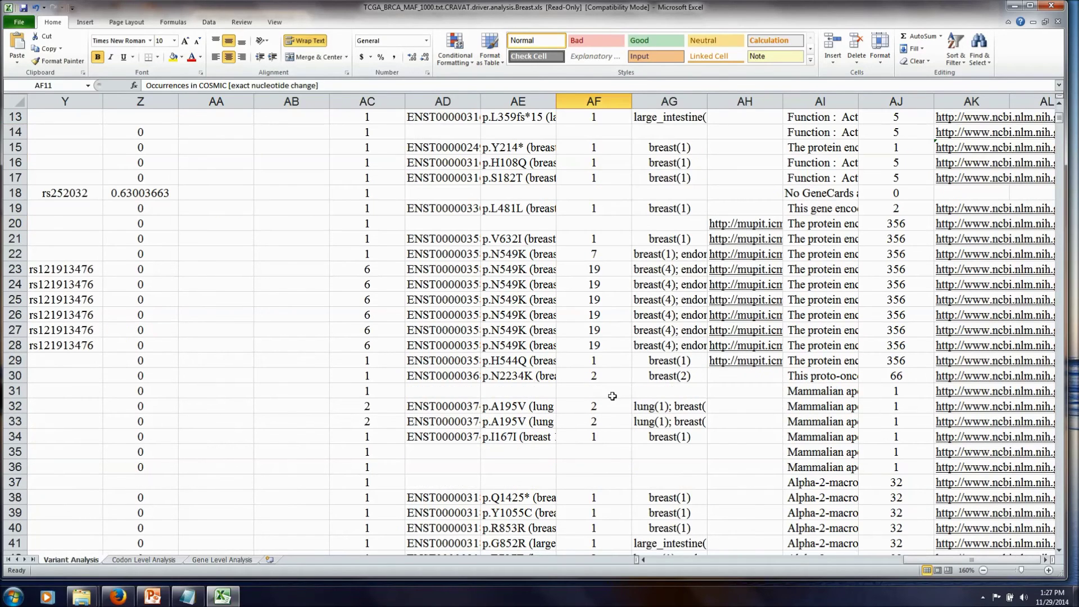
{"action": "left_click", "coordinate": [612, 268]}
{"action": "scroll", "coordinate": [623, 309], "scroll_direction": "up", "scroll_amount": 2}
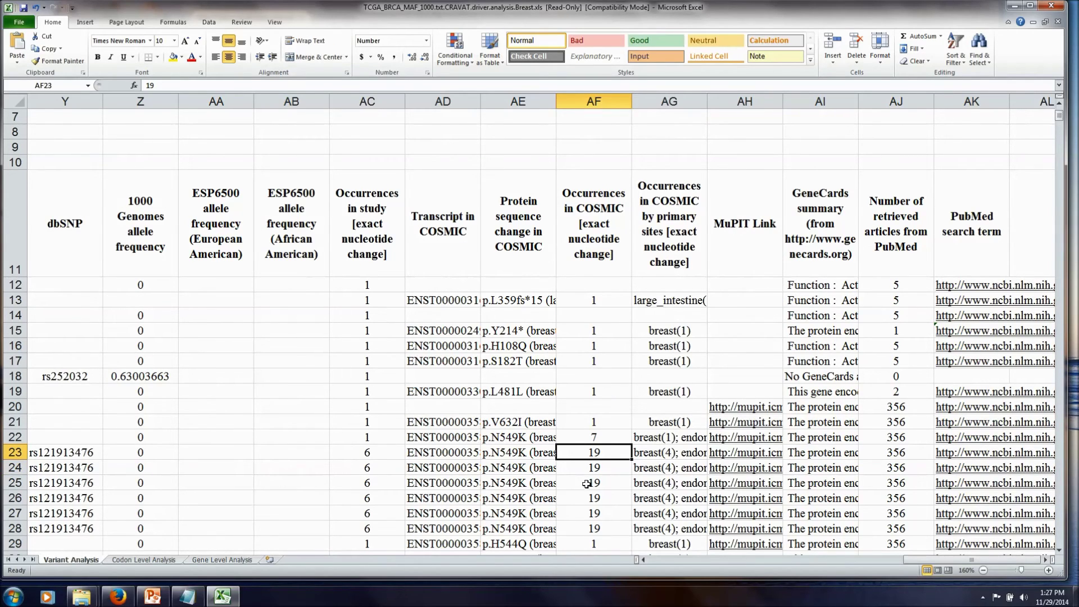
{"action": "left_click", "coordinate": [667, 452]}
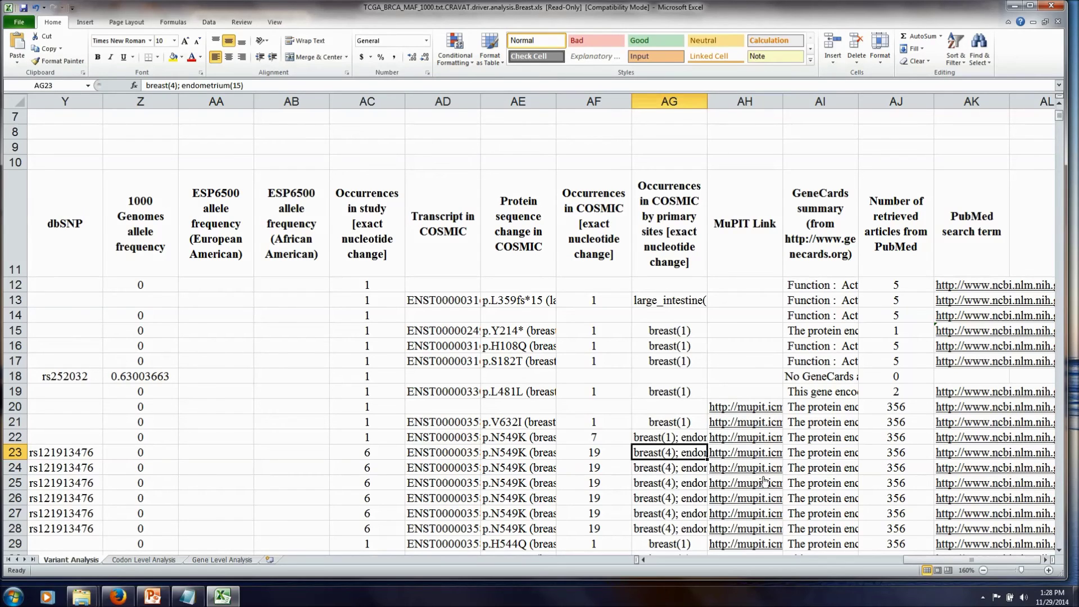
Widen the GeneCards summary column AI and read the row 20 gene summary
{"action": "left_click", "coordinate": [830, 417]}
{"action": "left_click", "coordinate": [852, 101]}
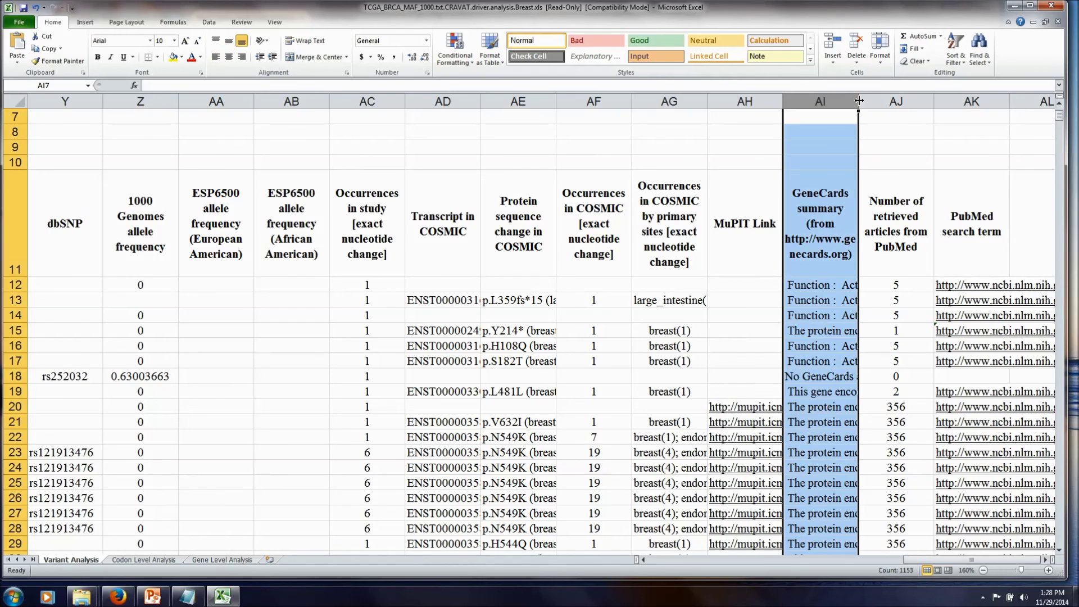
{"action": "left_click_drag", "start_coordinate": [859, 100], "coordinate": [948, 101]}
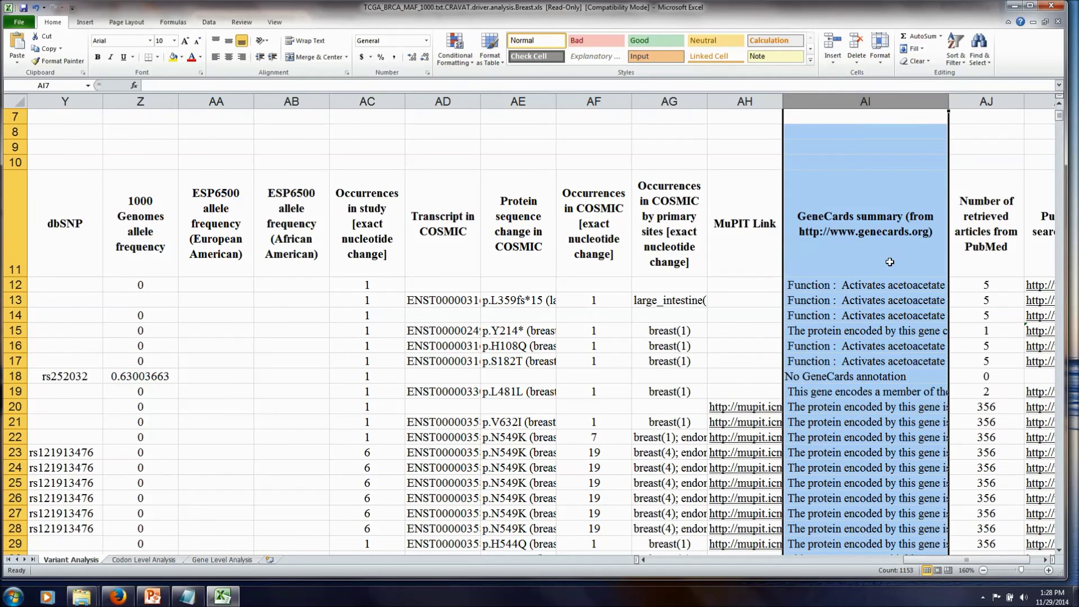
{"action": "left_click", "coordinate": [865, 408]}
Check the PubMed article counts in AJ20 and AJ46 (356 and 1307)
{"action": "left_click_drag", "start_coordinate": [935, 560], "coordinate": [977, 565]}
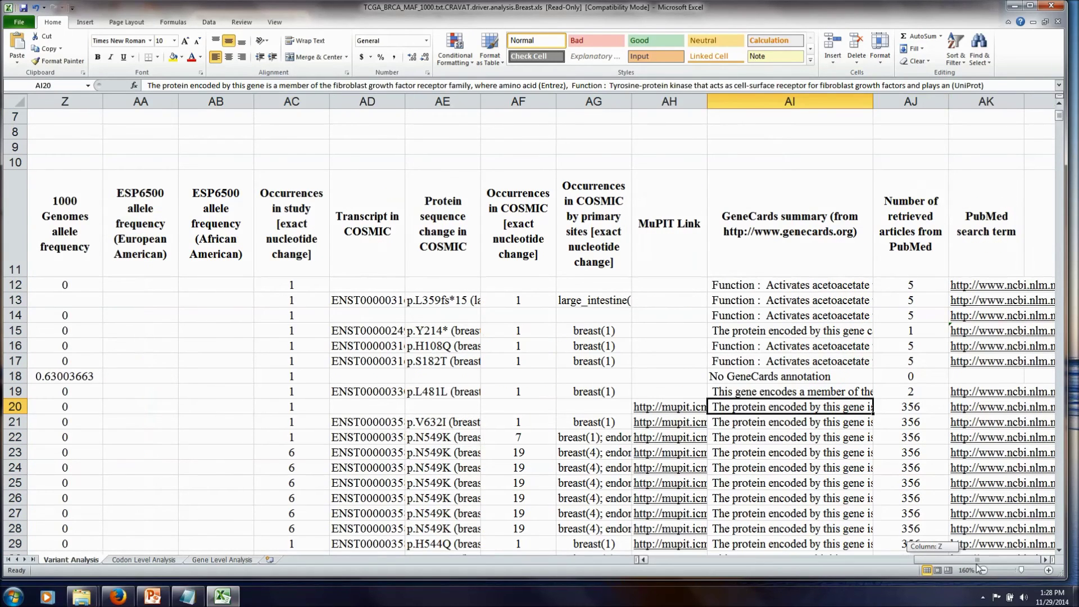
{"action": "left_click", "coordinate": [935, 411]}
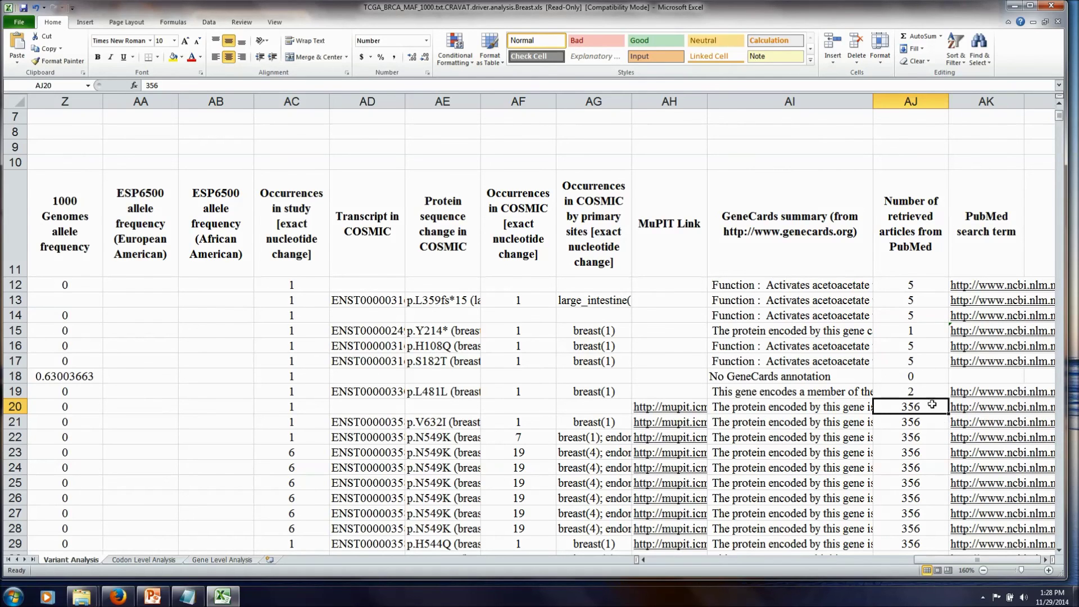
{"action": "scroll", "coordinate": [932, 457], "scroll_direction": "down", "scroll_amount": 4}
{"action": "scroll", "coordinate": [932, 458], "scroll_direction": "down", "scroll_amount": 2}
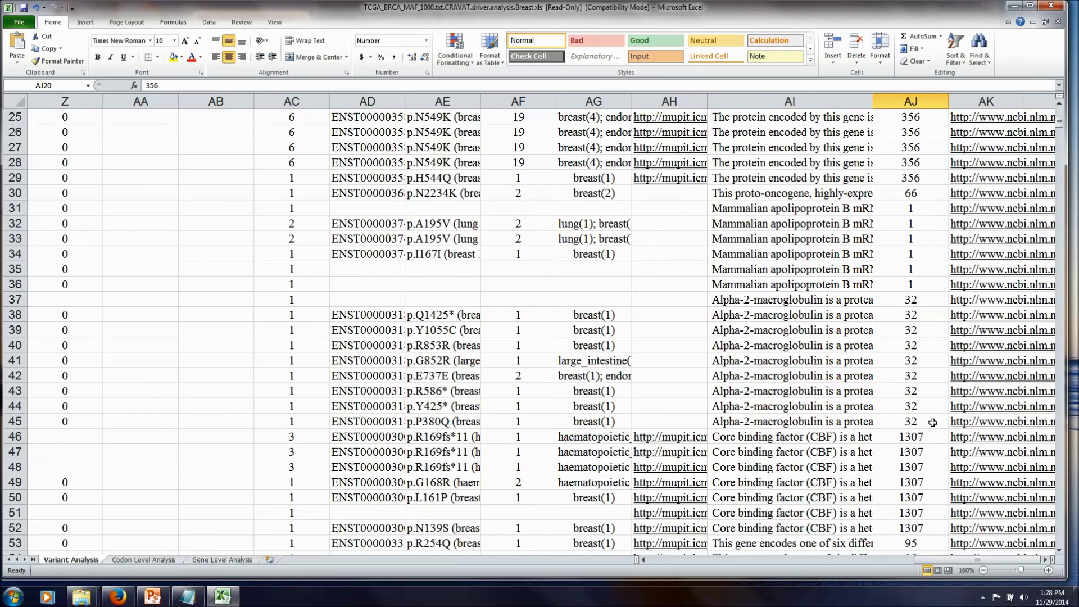
{"action": "left_click", "coordinate": [933, 438]}
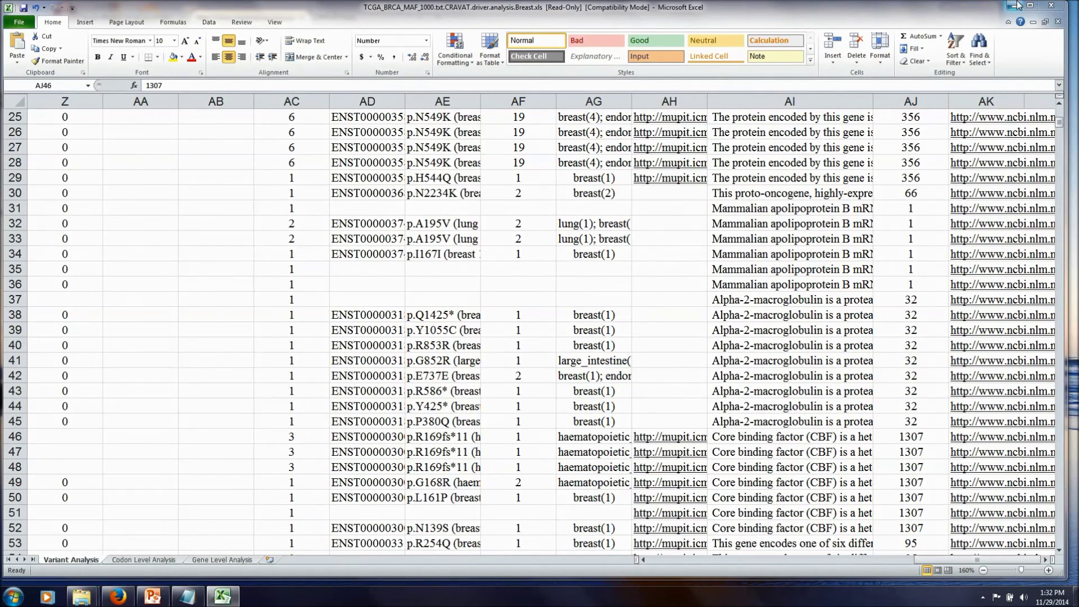
Minimize Excel to show the CRAVAT My Jobs page with the running CHASM job
{"action": "left_click", "coordinate": [1018, 5]}
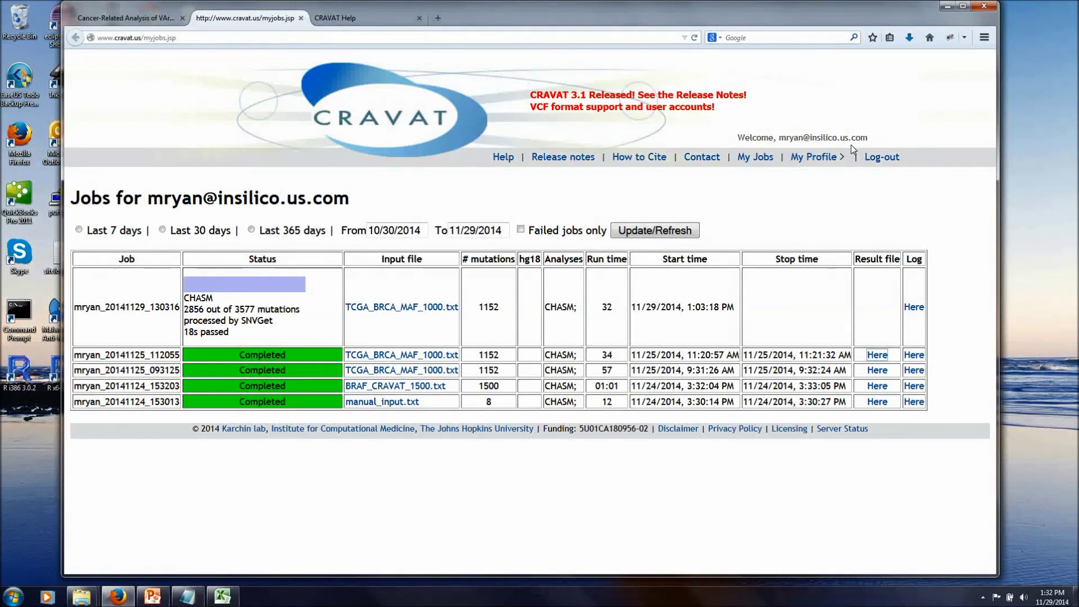